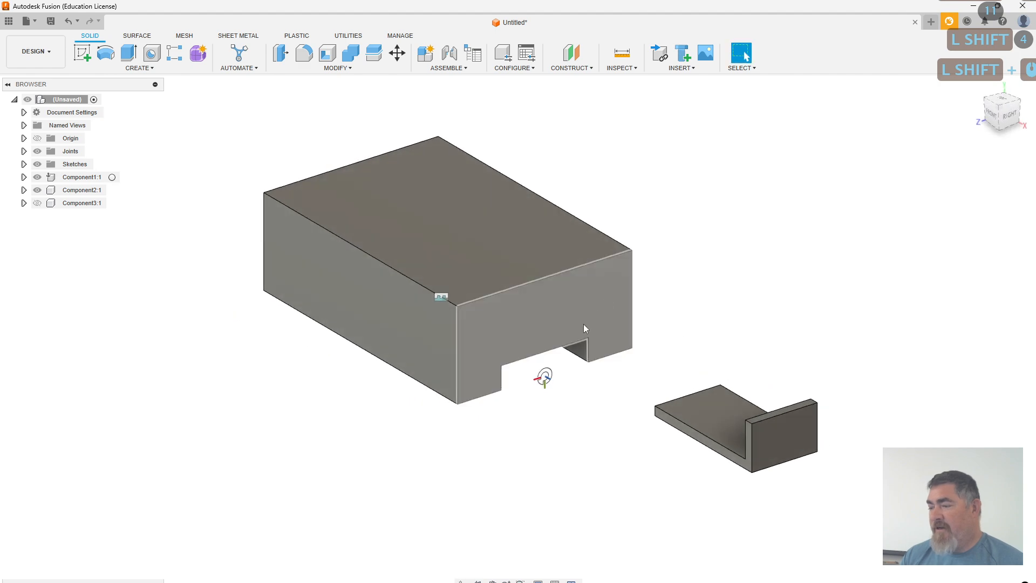
pyautogui.keyDown('shift'); pyautogui.moveTo(594, 450); pyautogui.dragTo(607, 448, button='middle'); pyautogui.keyUp('shift')
pyautogui.scroll(5, 540, 302)
pyautogui.scroll(-3, 452, 125)
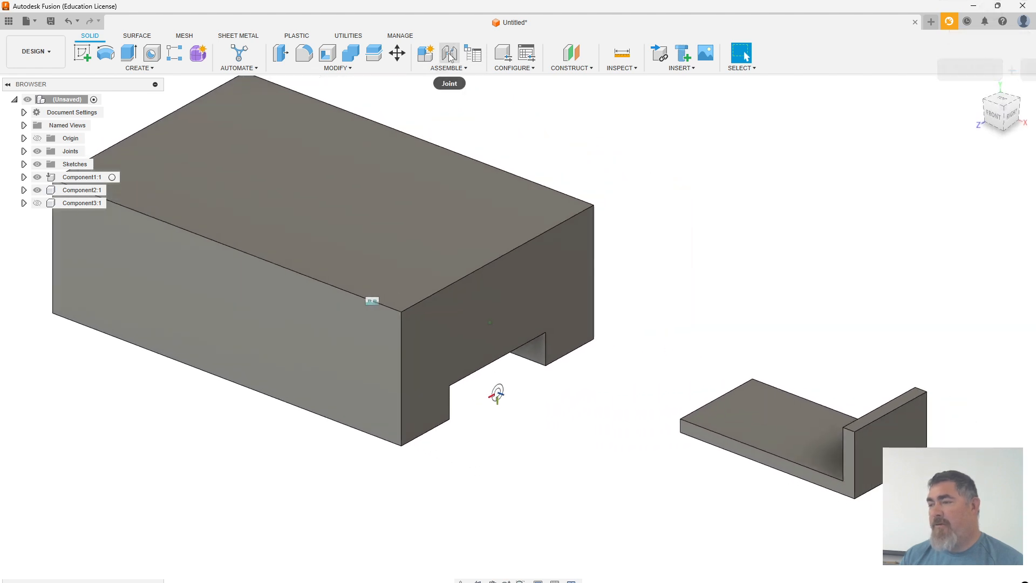
pyautogui.click(449, 53)
pyautogui.keyDown('shift'); pyautogui.moveTo(620, 324); pyautogui.dragTo(461, 397, button='middle'); pyautogui.keyUp('shift')
pyautogui.click(710, 275)
pyautogui.click(442, 388)
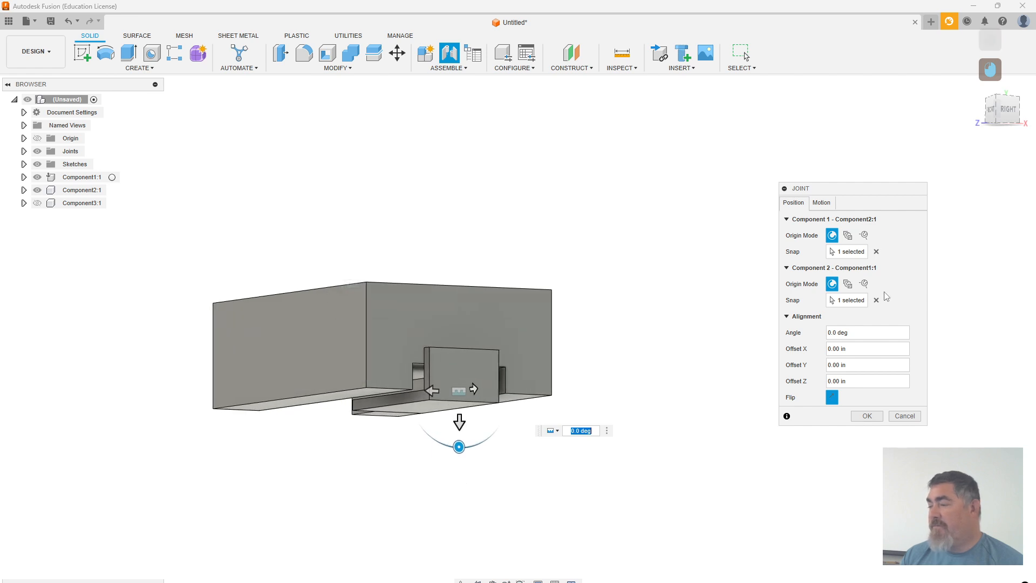
pyautogui.click(876, 251)
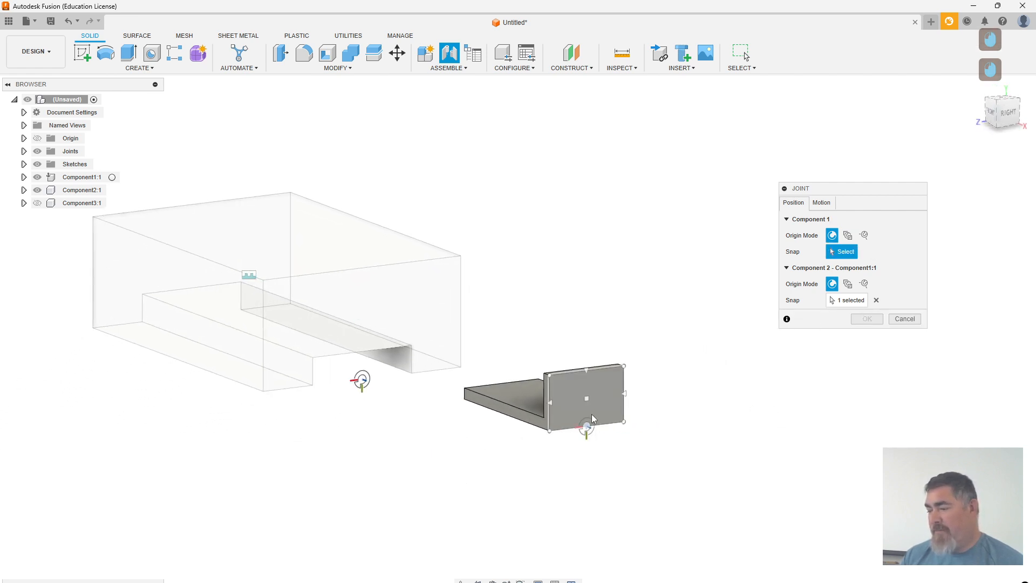
pyautogui.click(591, 413)
pyautogui.click(831, 397)
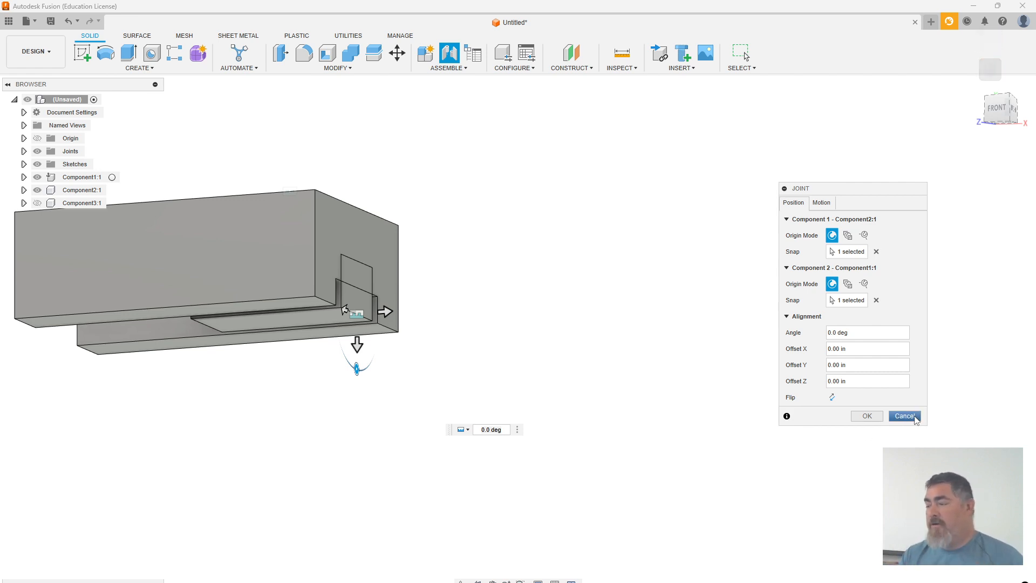
pyautogui.click(915, 418)
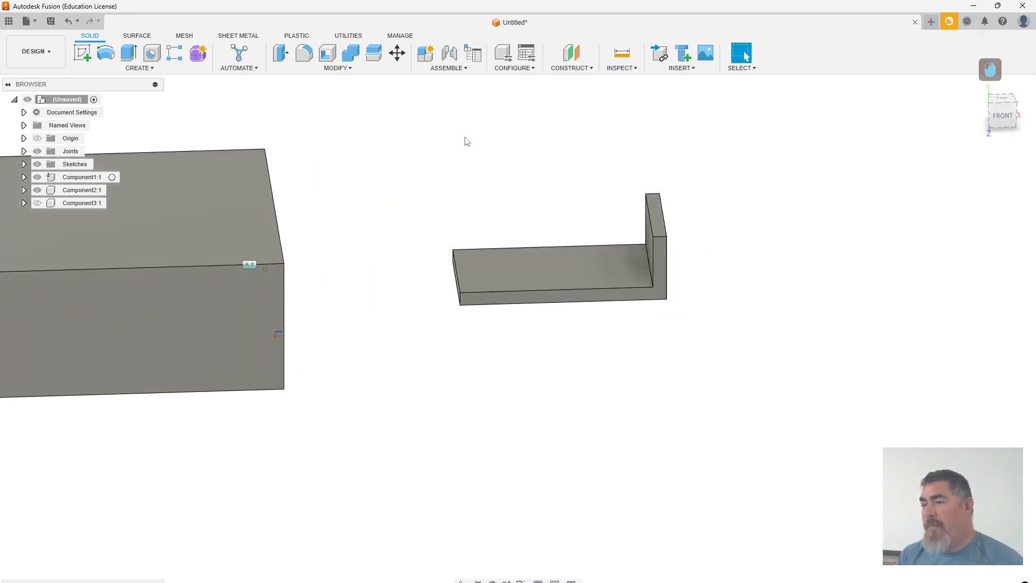
# - Try placing a joint origin at the bottom middle of the L-shaped bracket's outer end face with a -0.10 in Z offset
pyautogui.click(443, 69)
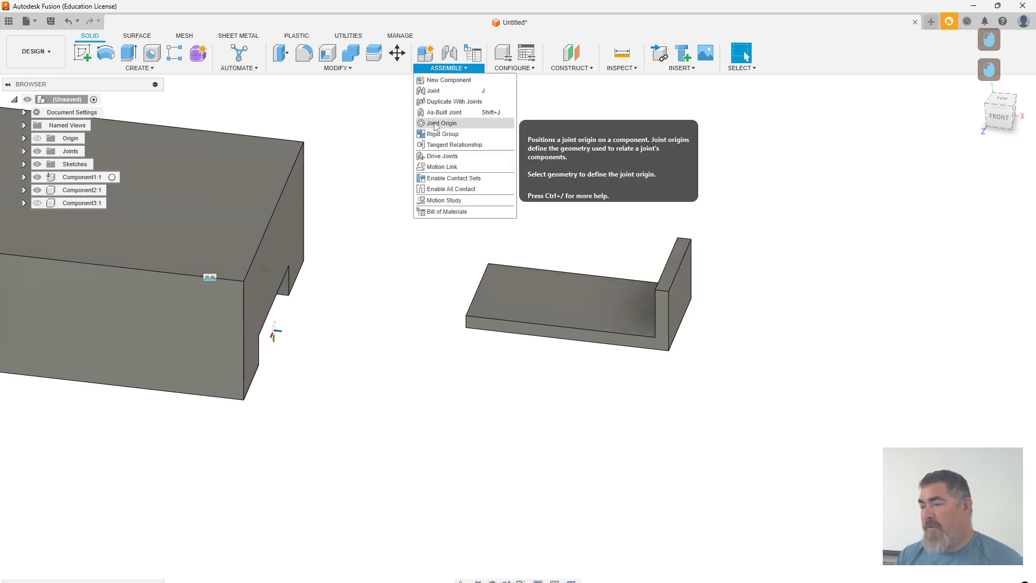
pyautogui.click(453, 114)
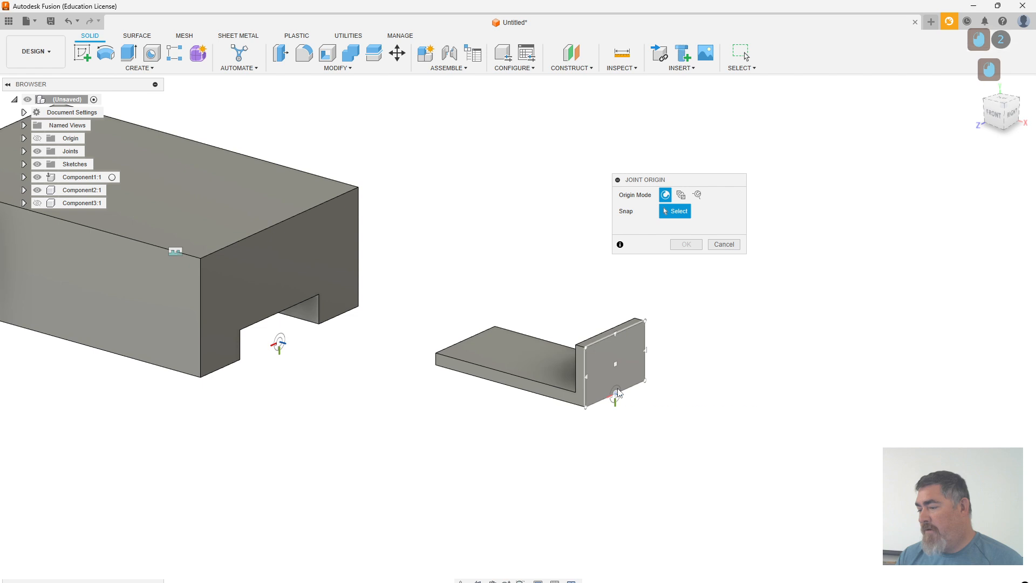
pyautogui.click(617, 393)
pyautogui.keyDown('shift'); pyautogui.moveTo(617, 393); pyautogui.dragTo(539, 458, button='middle'); pyautogui.keyUp('shift')
pyautogui.moveTo(539, 458); pyautogui.dragTo(561, 444)
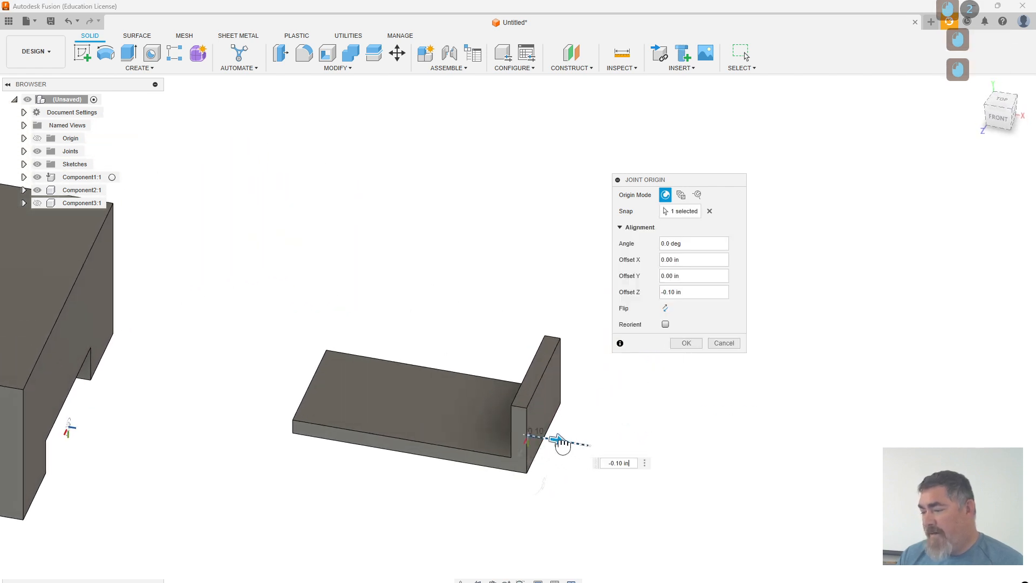
pyautogui.keyDown('shift'); pyautogui.moveTo(562, 446); pyautogui.dragTo(519, 352, button='middle'); pyautogui.keyUp('shift')
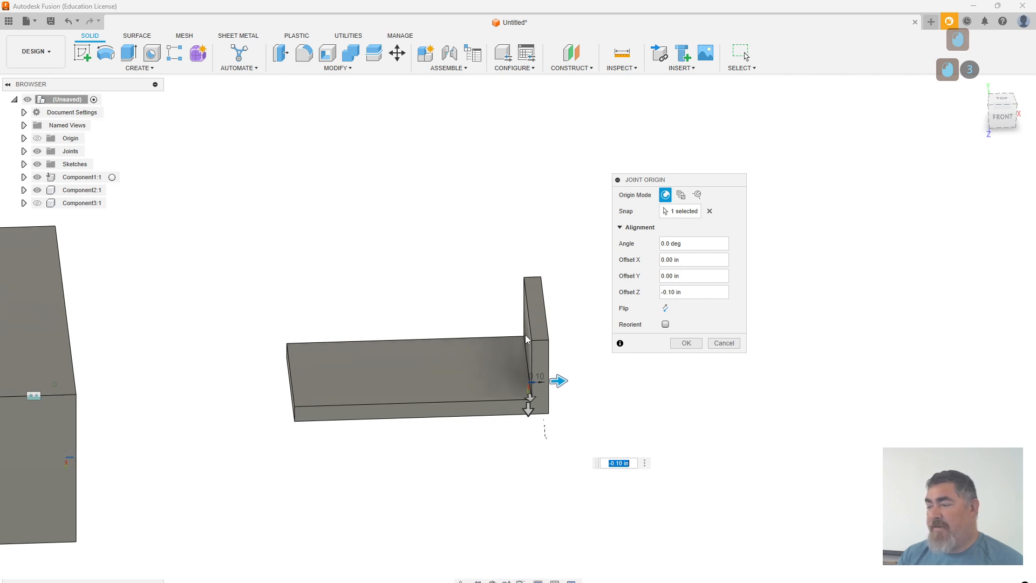
pyautogui.click(728, 345)
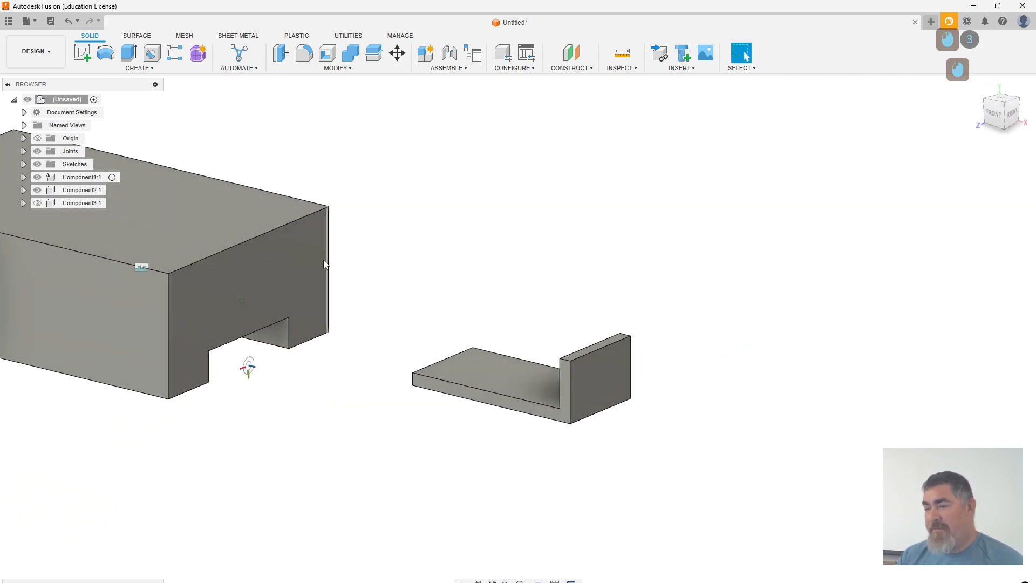
# - Join the bottom middle of the bracket's outer end face to the joint origin at the block's slot, with a 0.10 in Z offset
pyautogui.click(450, 52)
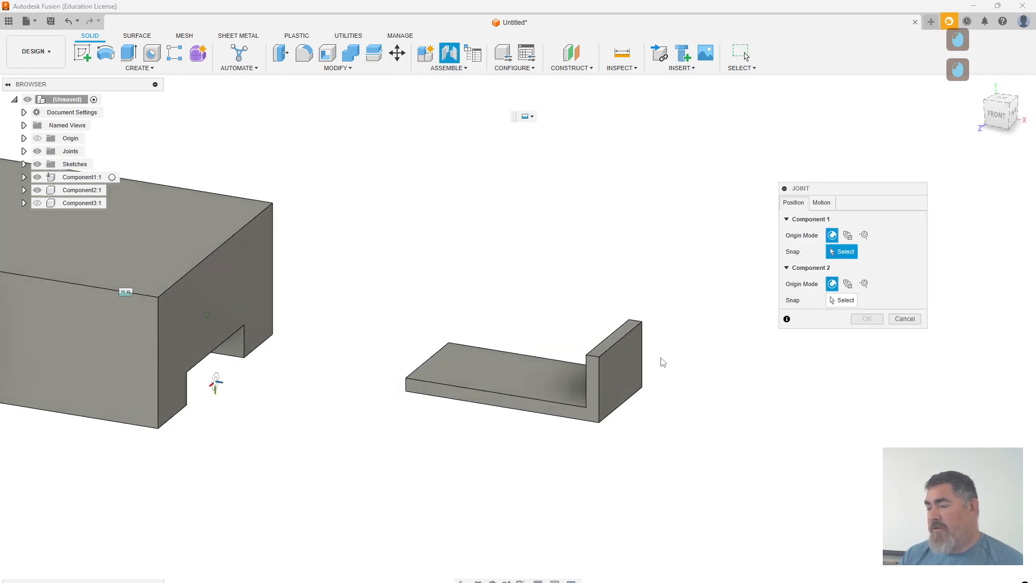
pyautogui.click(612, 411)
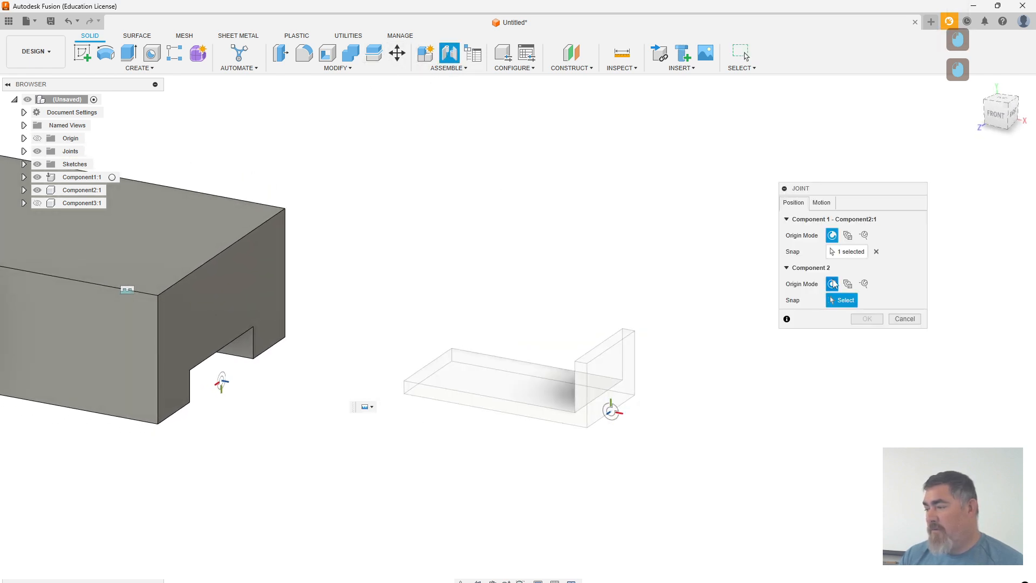
pyautogui.click(876, 252)
pyautogui.click(609, 406)
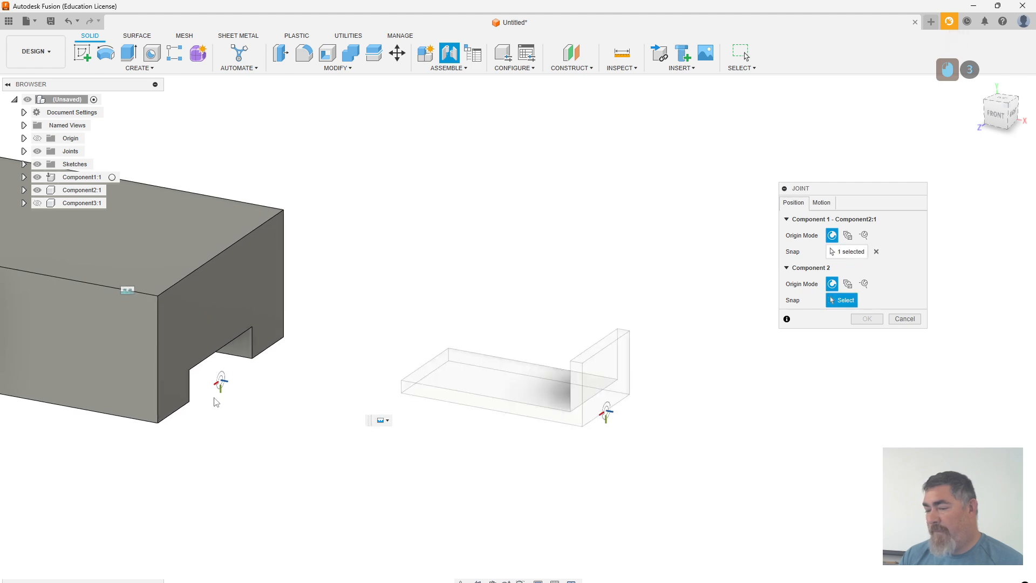
pyautogui.click(221, 382)
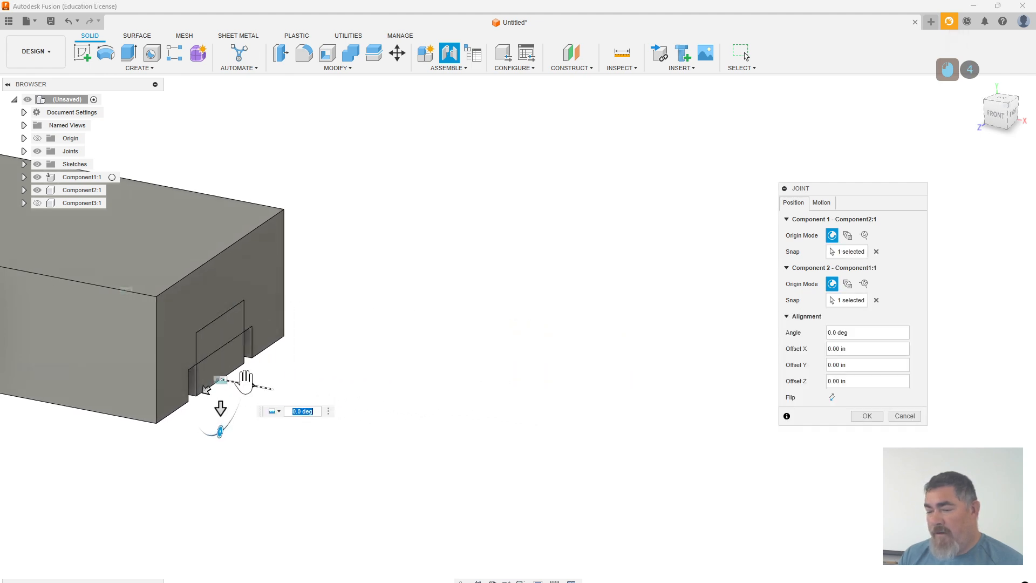
pyautogui.moveTo(252, 387); pyautogui.dragTo(260, 391)
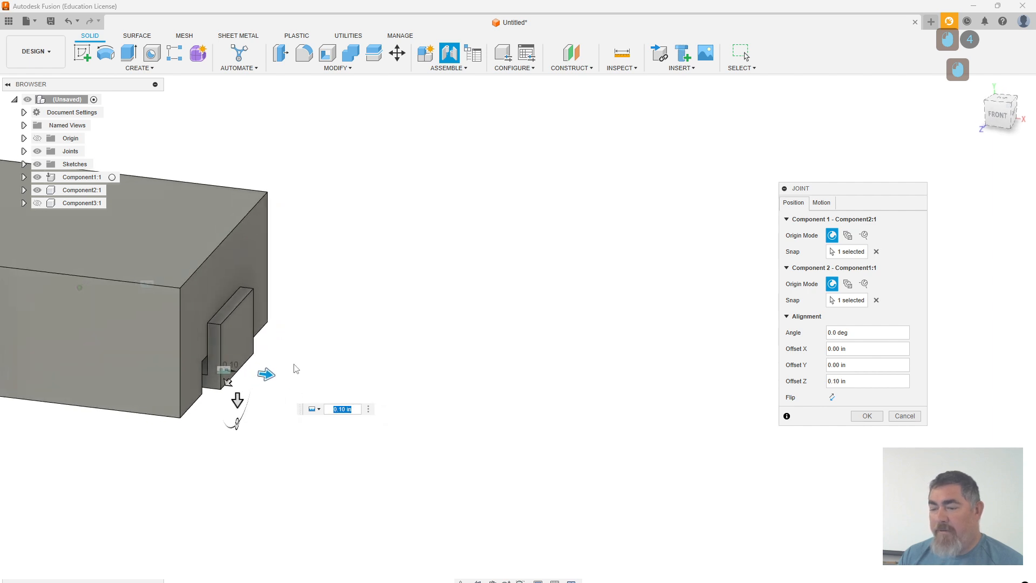
pyautogui.keyDown('shift'); pyautogui.moveTo(188, 317); pyautogui.dragTo(237, 350, button='middle'); pyautogui.keyUp('shift')
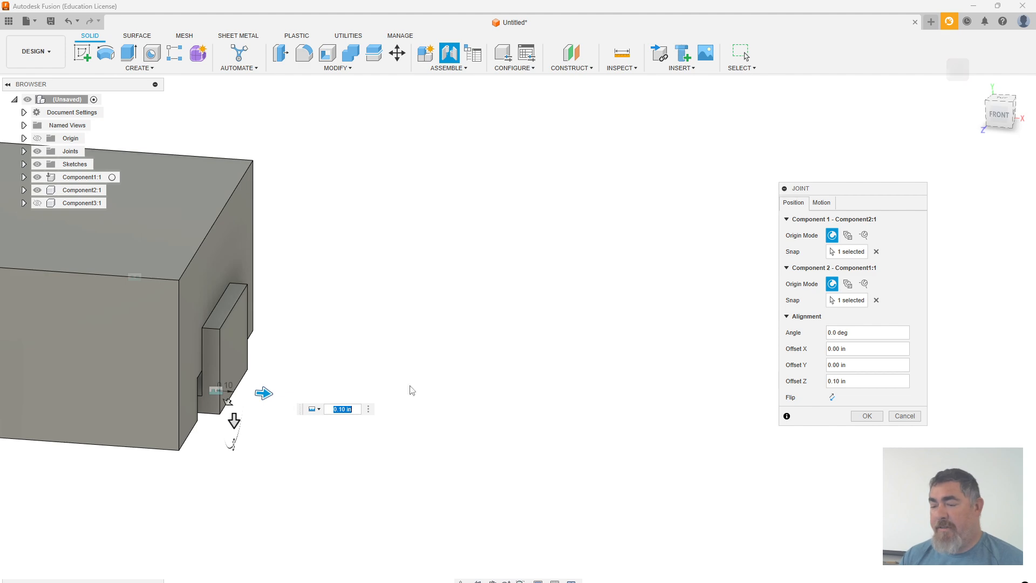
pyautogui.click(863, 416)
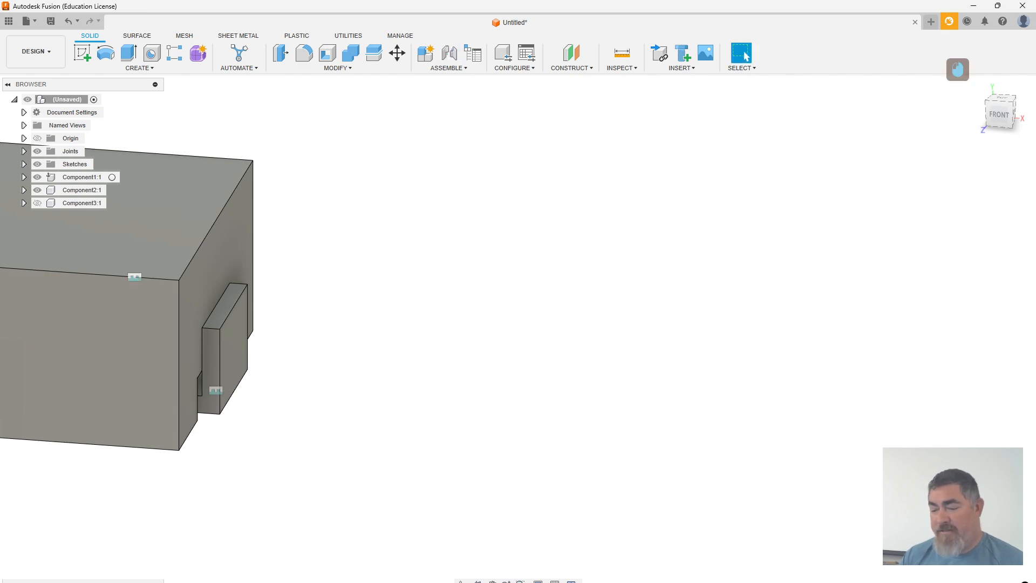
# - Try editing the wall thickness of the bracket's extrusion, and undo the edit and the joint
pyautogui.doubleClick(353, 582)
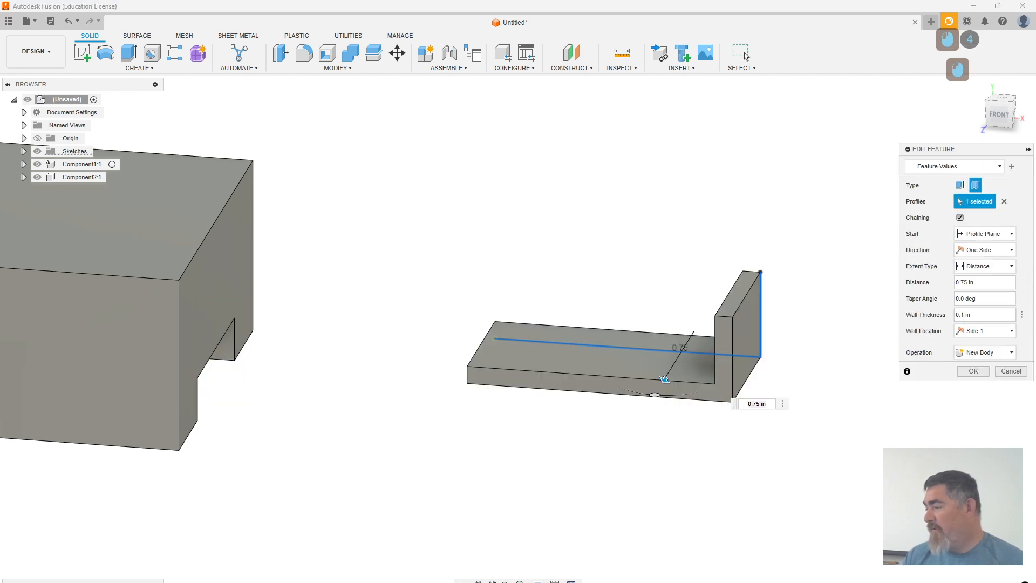
pyautogui.press('Return')
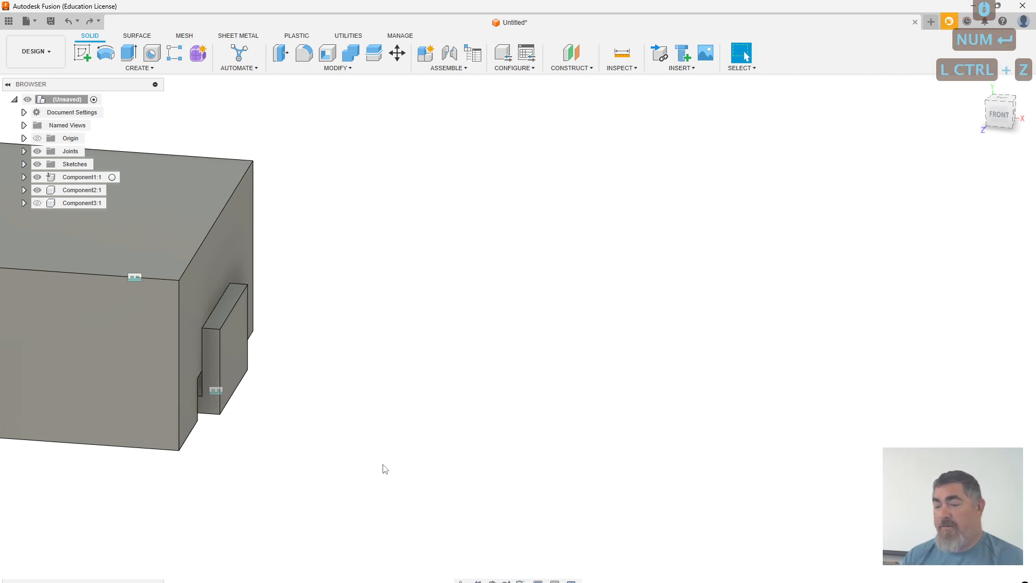
pyautogui.hotkey('ctrl', 'z')
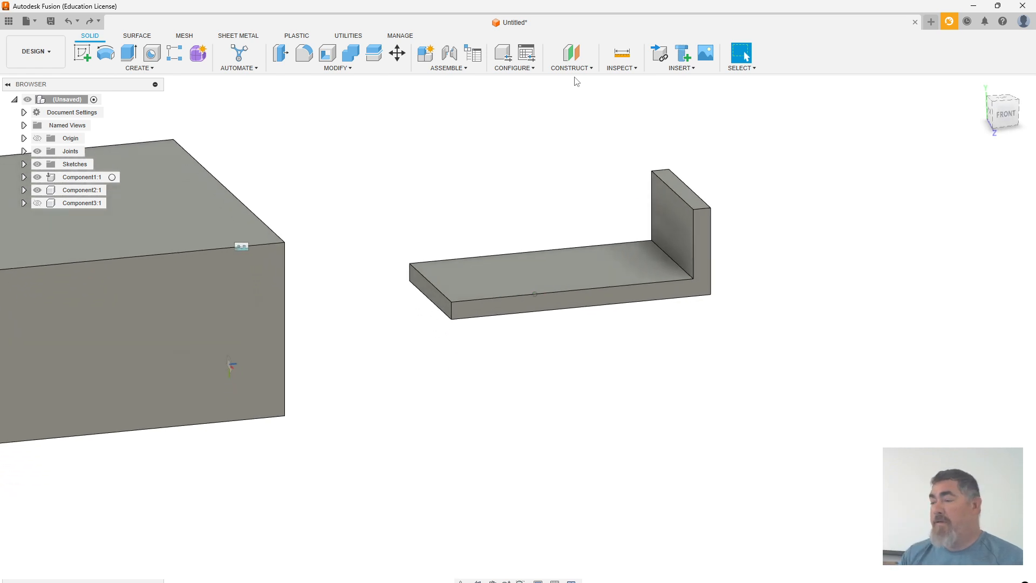
# - Construct a midplane between the bracket's two L-shaped side faces
pyautogui.click(573, 68)
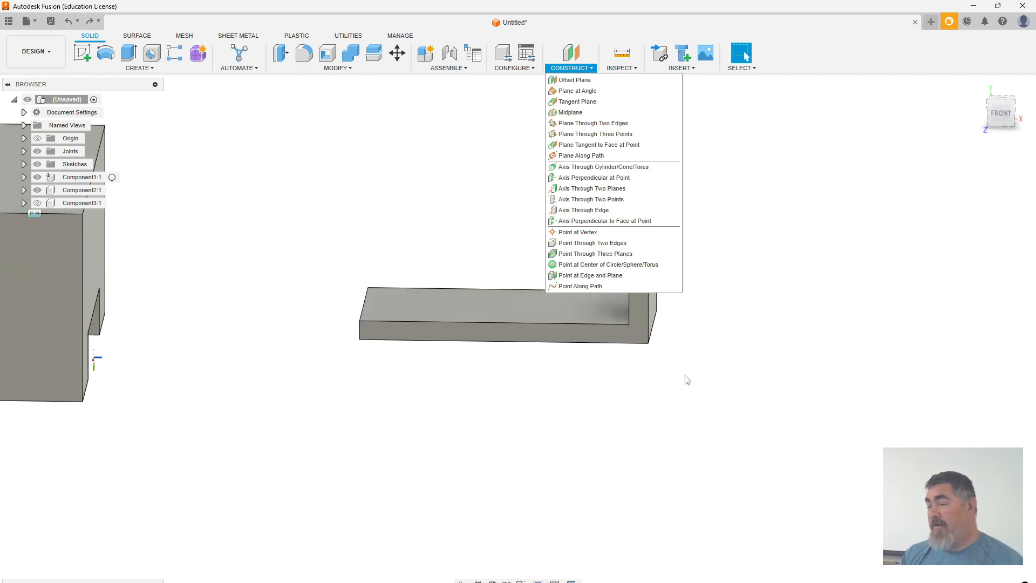
pyautogui.keyDown('shift'); pyautogui.moveTo(651, 389); pyautogui.dragTo(600, 364, button='middle'); pyautogui.keyUp('shift')
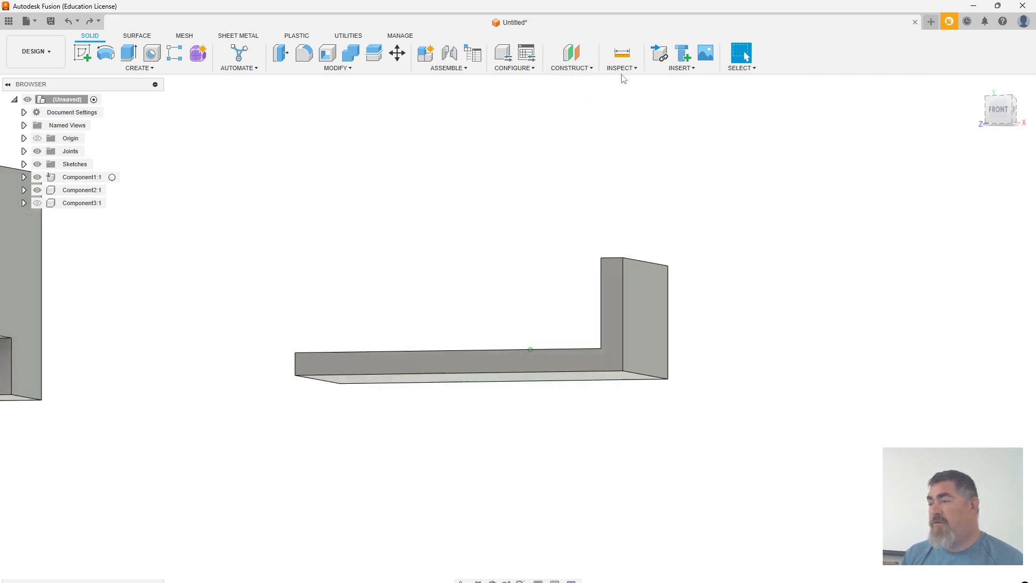
pyautogui.click(581, 69)
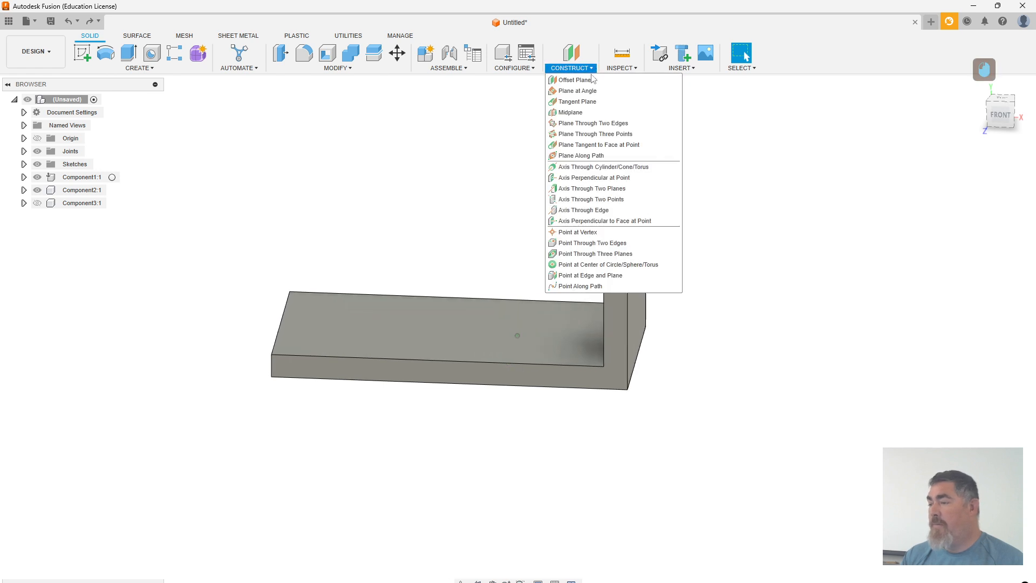
pyautogui.click(576, 112)
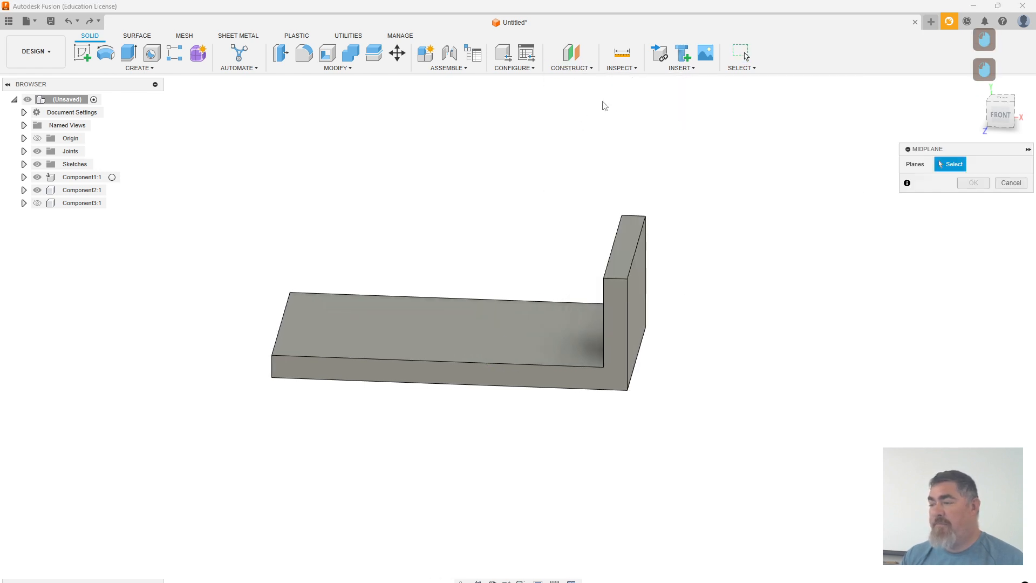
pyautogui.click(594, 328)
pyautogui.keyDown('shift'); pyautogui.moveTo(617, 312); pyautogui.dragTo(480, 347, button='middle'); pyautogui.keyUp('shift')
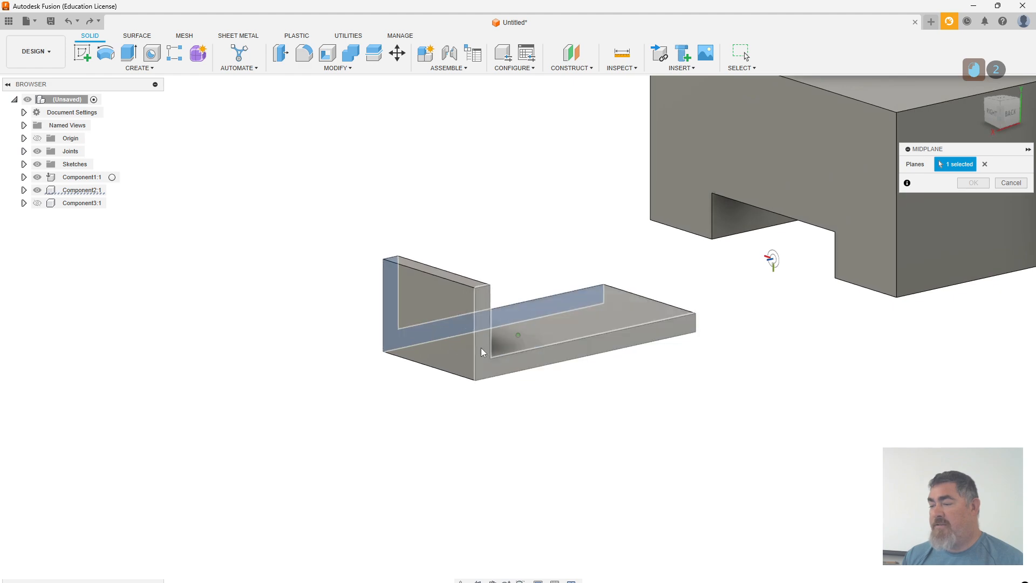
pyautogui.click(480, 348)
pyautogui.click(983, 187)
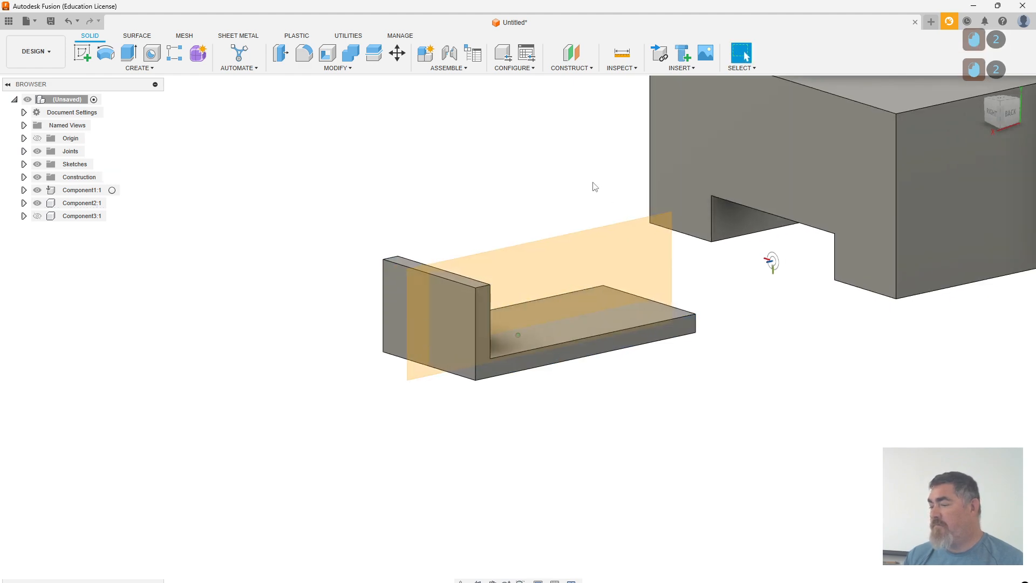
# - Construct a point through three planes: the midplane, the inner face of the bracket's upright wall and the bracket's bottom face
pyautogui.click(570, 69)
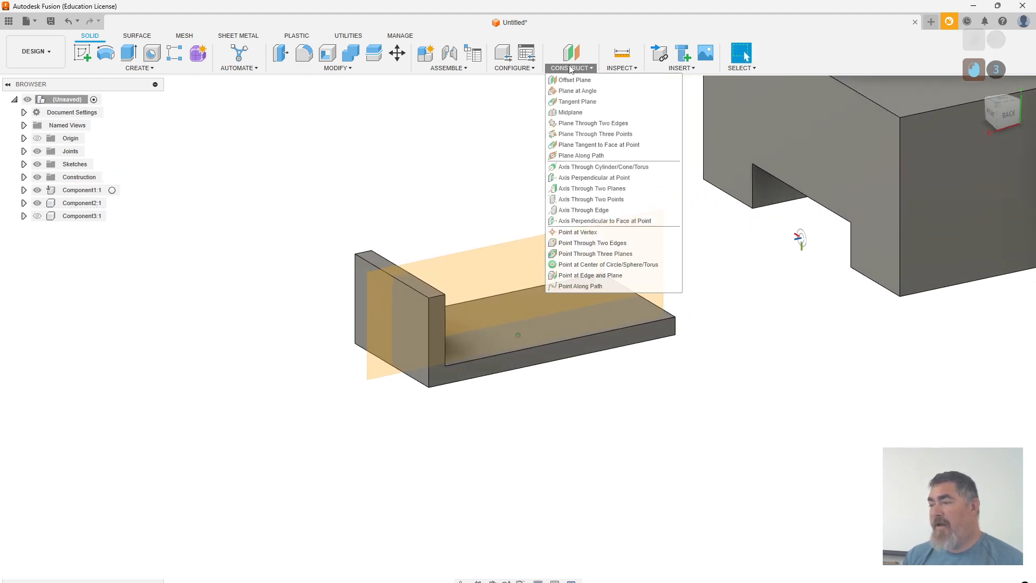
pyautogui.click(586, 255)
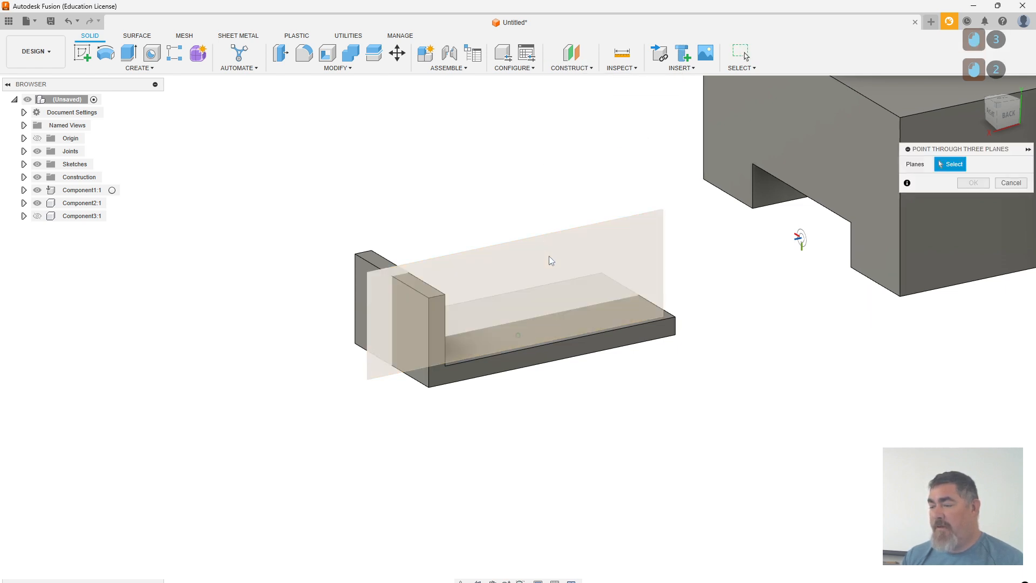
pyautogui.click(548, 256)
pyautogui.click(414, 297)
pyautogui.keyDown('shift'); pyautogui.moveTo(413, 297); pyautogui.dragTo(430, 341, button='middle'); pyautogui.keyUp('shift')
pyautogui.click(428, 340)
pyautogui.keyDown('shift'); pyautogui.moveTo(432, 465); pyautogui.dragTo(642, 500, button='middle'); pyautogui.keyUp('shift')
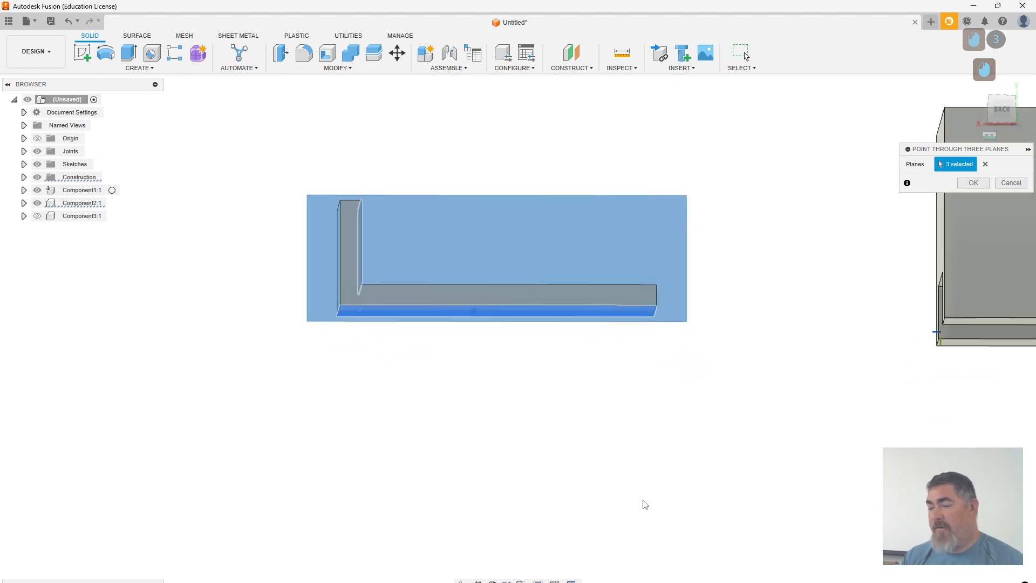
pyautogui.click(973, 182)
# - Try a wall thickness of 0.2 in for the bracket's extrusion, and undo the change
pyautogui.keyDown('shift'); pyautogui.moveTo(410, 345); pyautogui.dragTo(330, 426, button='middle'); pyautogui.keyUp('shift')
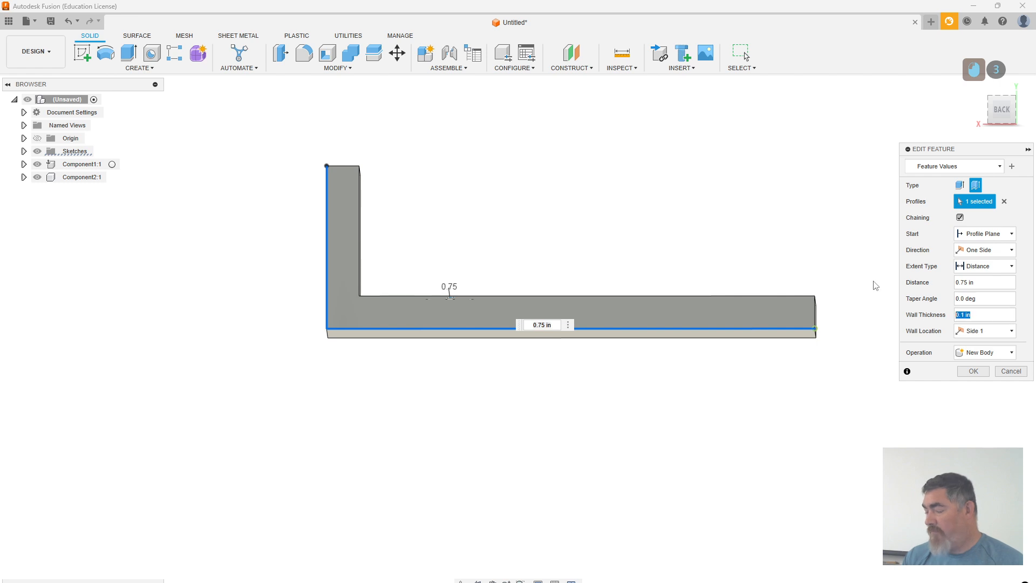
pyautogui.write('.2')
pyautogui.press('Return')
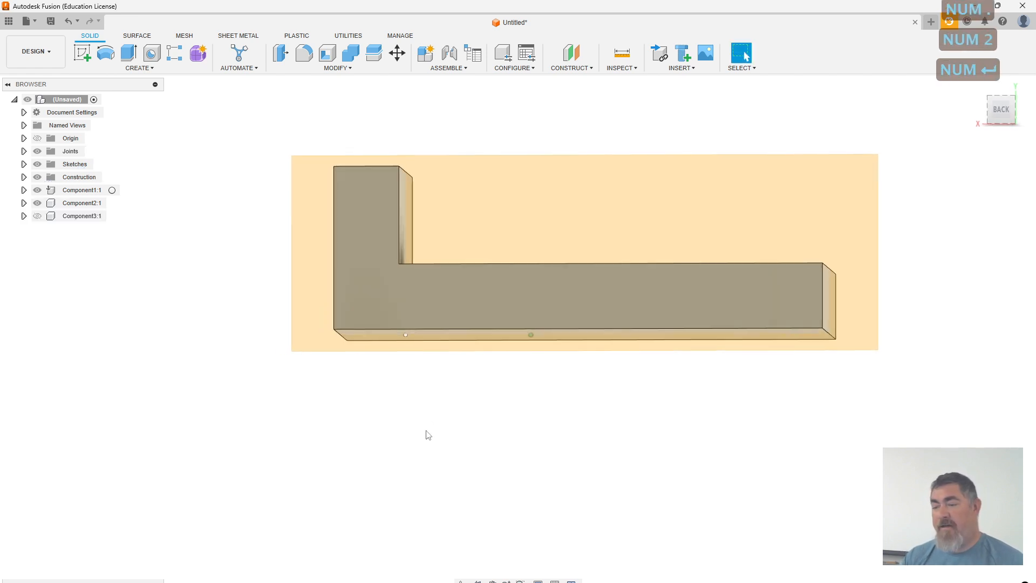
pyautogui.hotkey('ctrl', 'z')
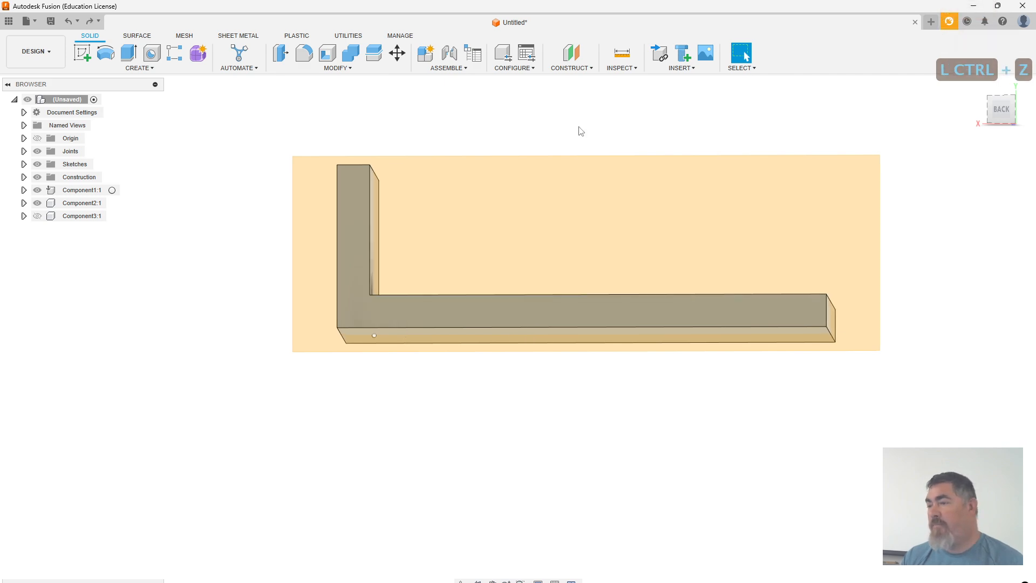
# - Create a joint origin at the bracket's constructed point, with its Z axis reoriented to the outer face of the upright wall
pyautogui.click(447, 67)
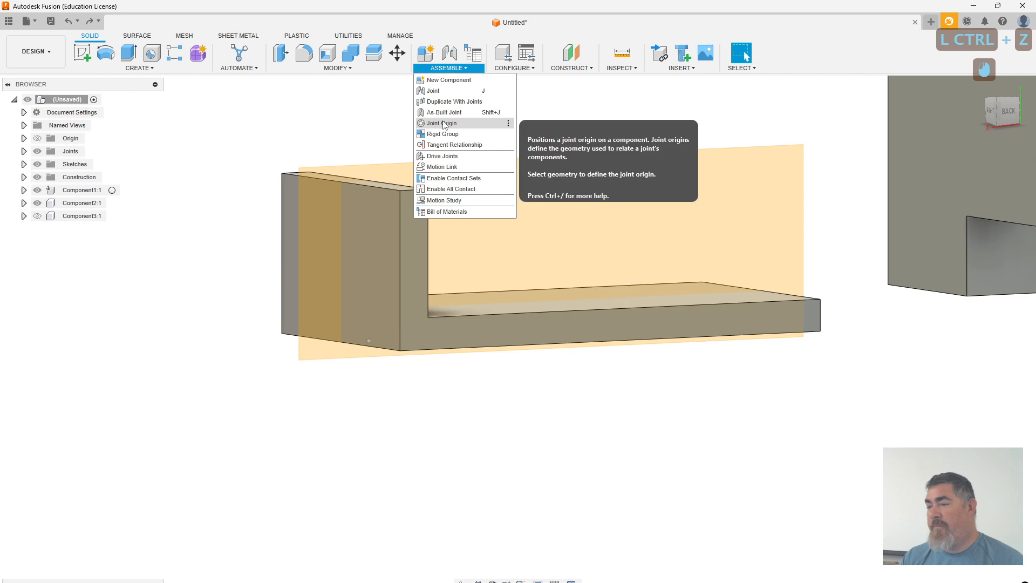
pyautogui.click(441, 123)
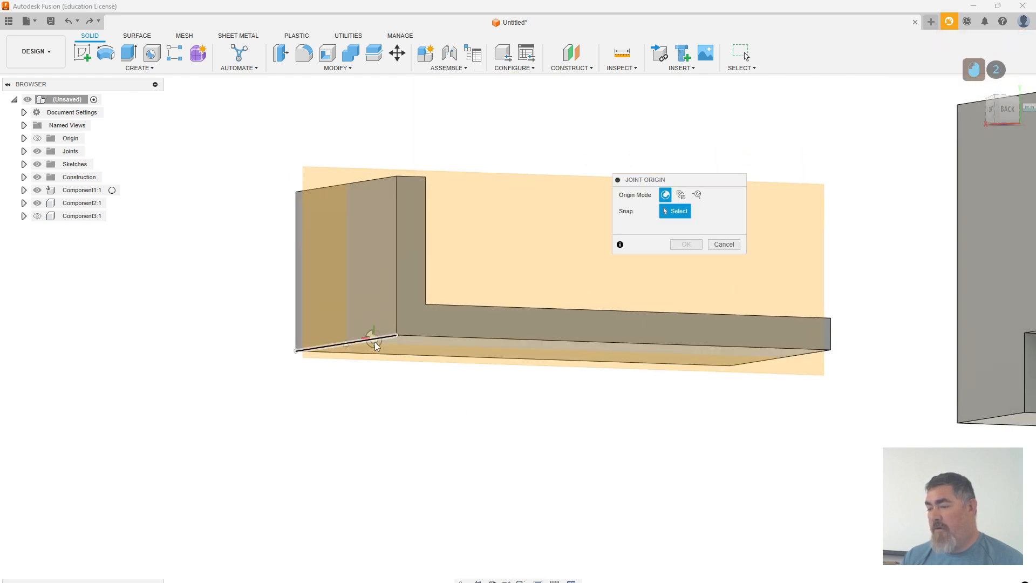
pyautogui.click(376, 346)
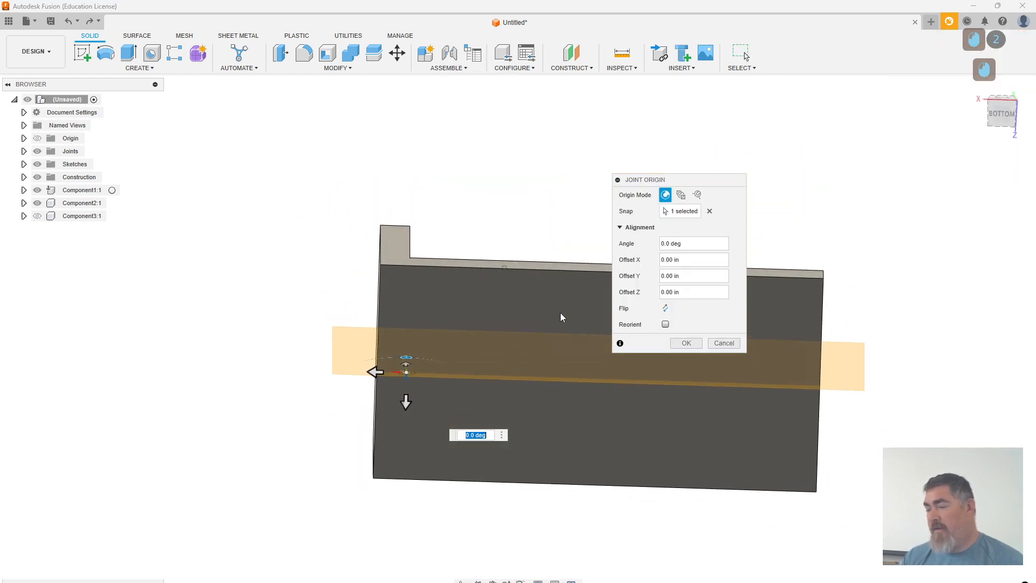
pyautogui.click(666, 325)
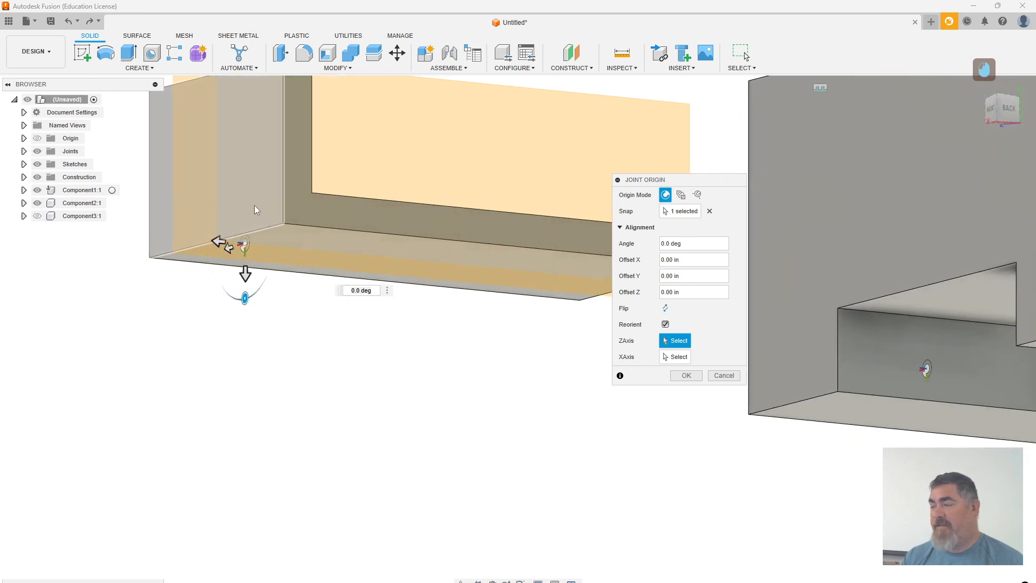
pyautogui.click(254, 205)
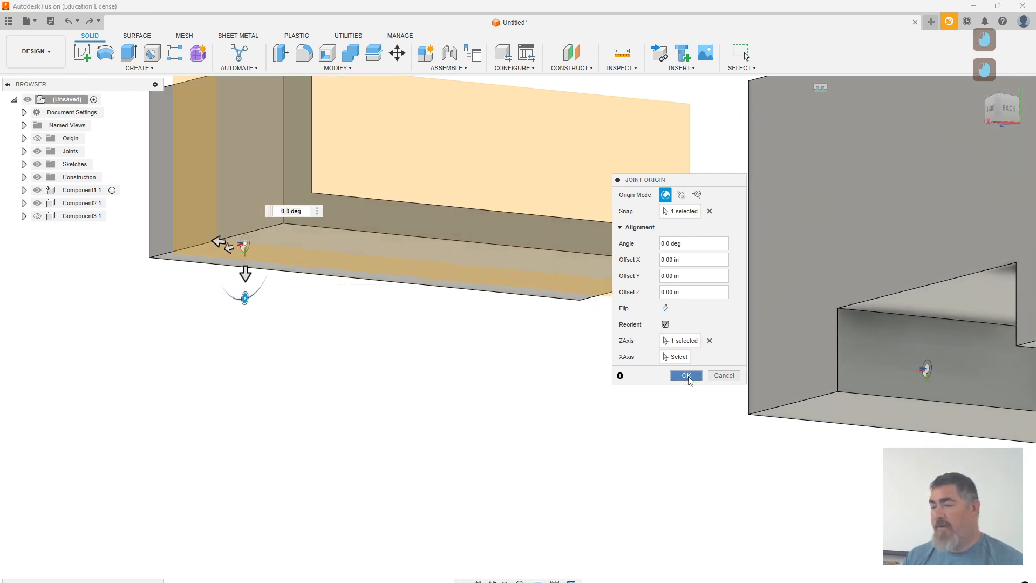
pyautogui.click(686, 376)
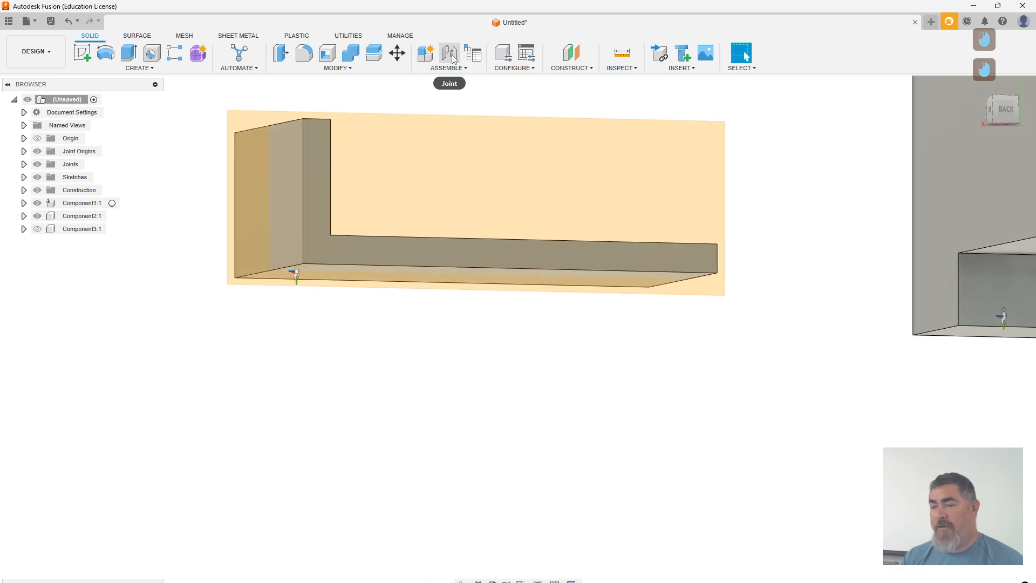
pyautogui.click(452, 56)
pyautogui.scroll(12, 371, 300)
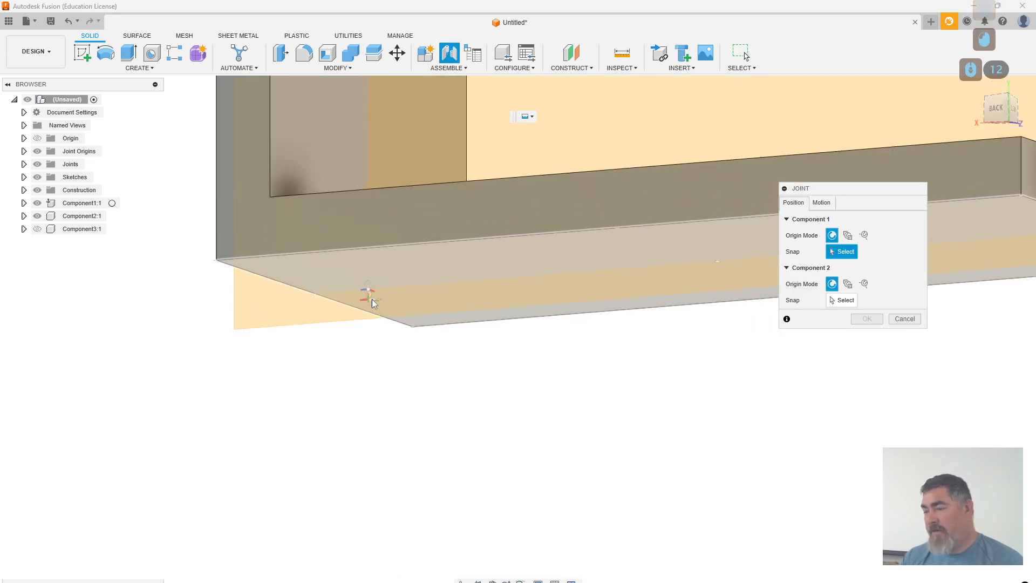
pyautogui.keyDown('shift'); pyautogui.moveTo(747, 251); pyautogui.dragTo(434, 276, button='middle'); pyautogui.keyUp('shift')
pyautogui.keyDown('shift'); pyautogui.moveTo(326, 238); pyautogui.dragTo(256, 330, button='middle'); pyautogui.keyUp('shift')
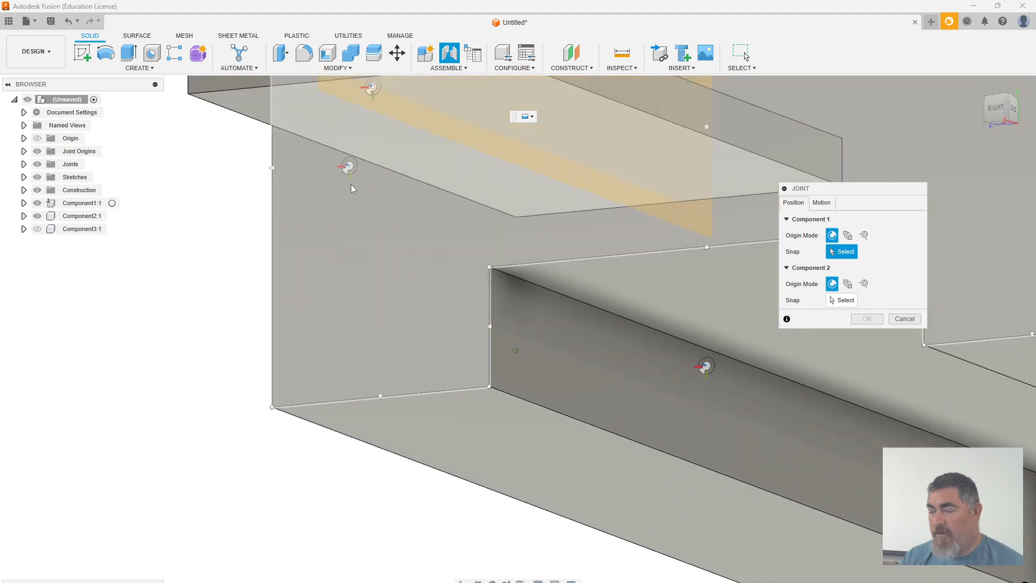
pyautogui.moveTo(375, 111); pyautogui.dragTo(353, 232, button='middle')
pyautogui.press('Escape')
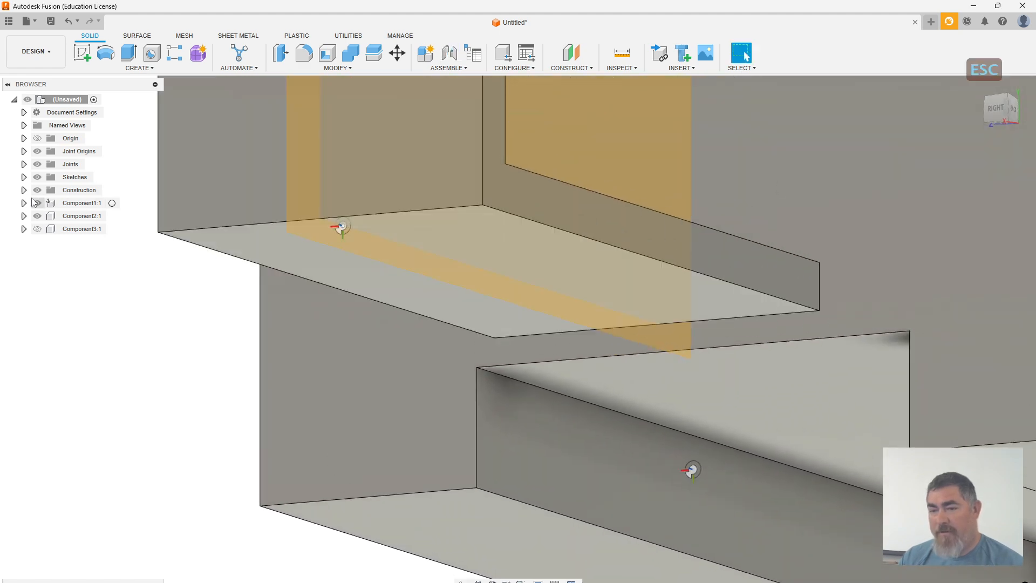
# - Hide the top-level construction geometry, try to start a joint from the bracket's joint origin, and select the top-level joint origins
pyautogui.click(23, 203)
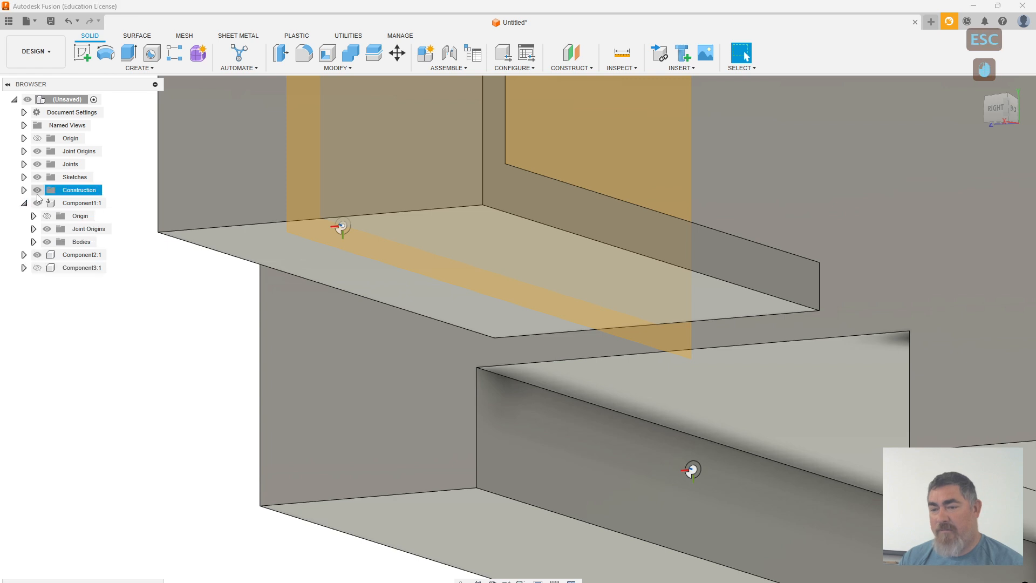
pyautogui.click(38, 189)
pyautogui.click(454, 61)
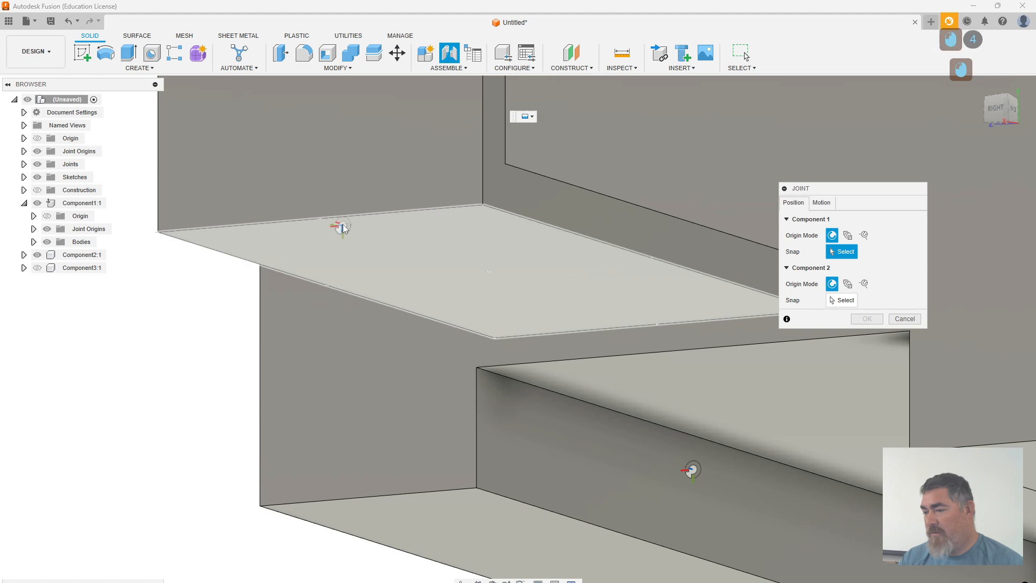
pyautogui.press('Escape')
pyautogui.press('Escape')
pyautogui.press('Escape')
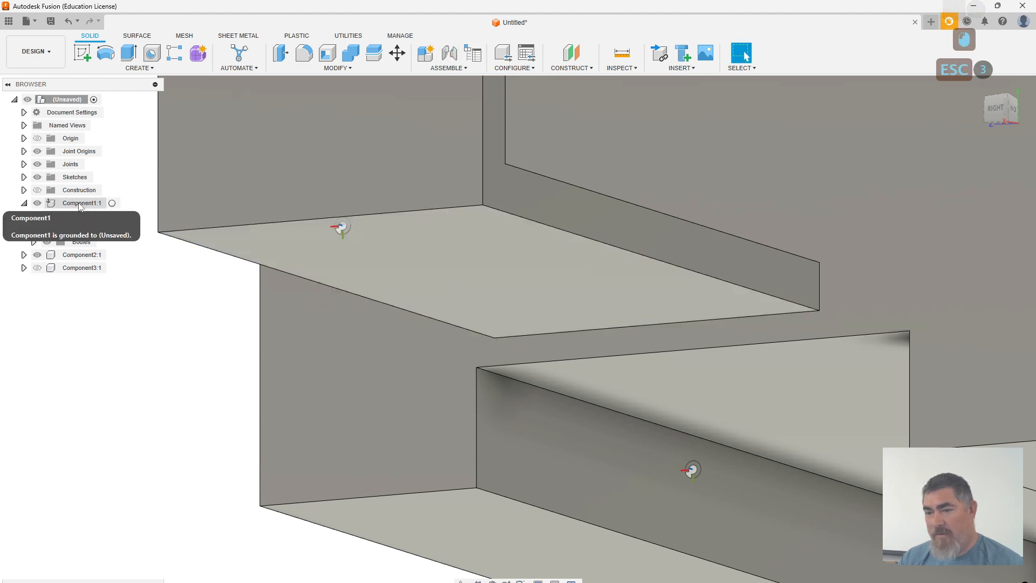
pyautogui.click(78, 152)
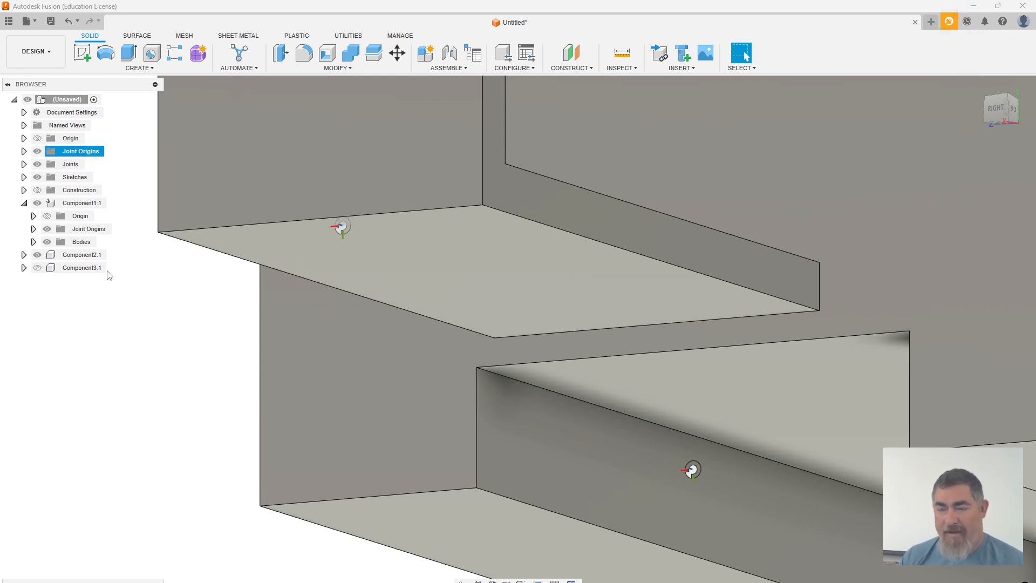
# - Undo the bracket's joint origin, the three-plane point and the midplane made at the top level of the assembly
pyautogui.hotkey('ctrl', 'z')
pyautogui.hotkey('ctrl', 'z')
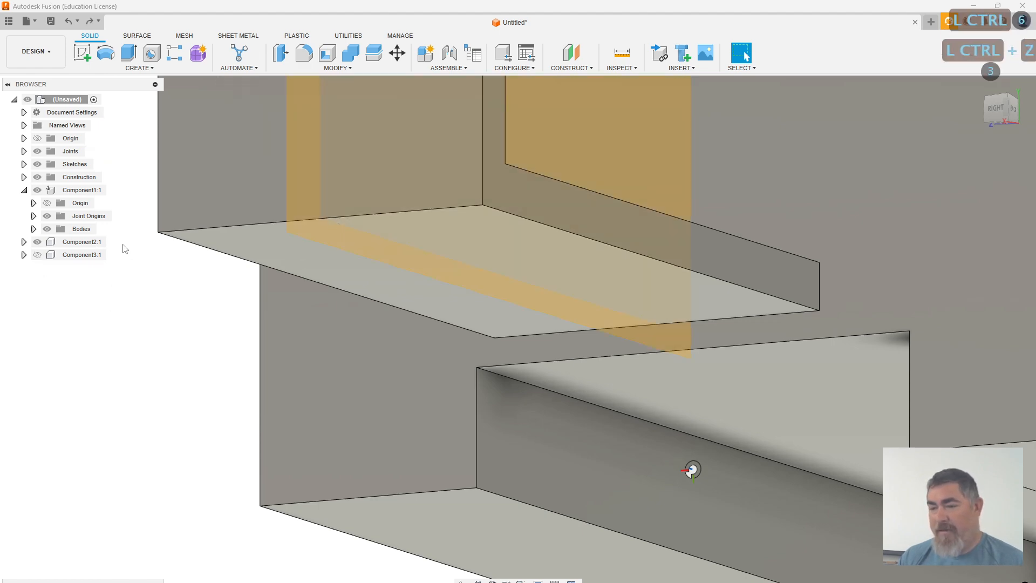
pyautogui.hotkey('ctrl', 'z')
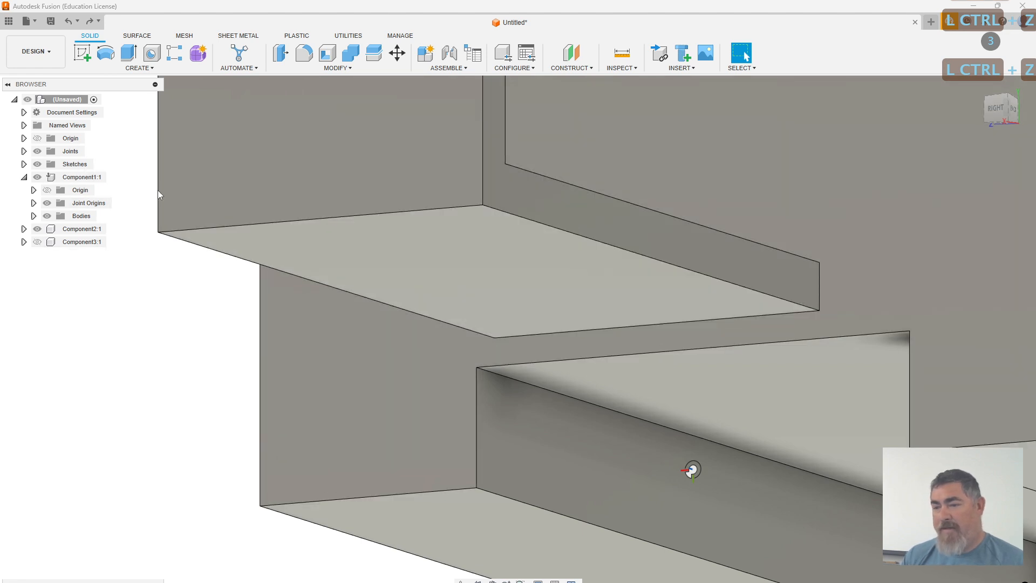
pyautogui.click(273, 178)
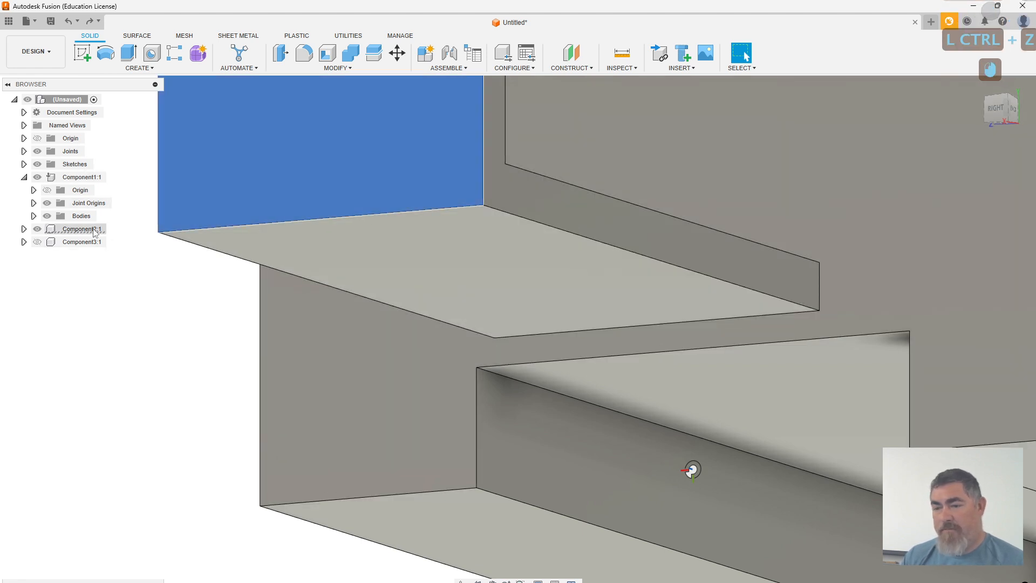
# - Activate Component2 and construct a midplane between the bracket's two L-shaped side faces
pyautogui.click(112, 228)
pyautogui.click(326, 432)
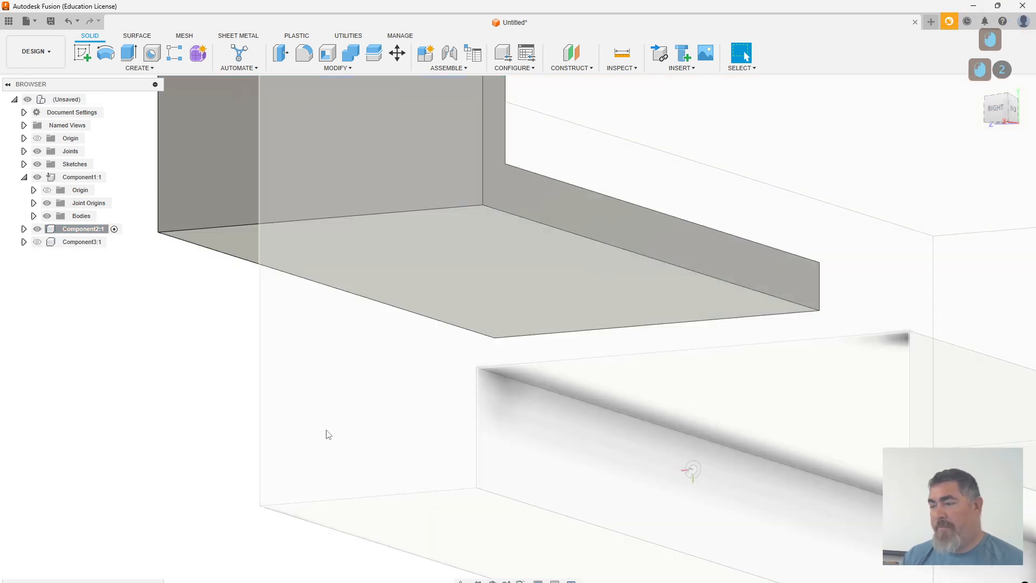
pyautogui.click(578, 69)
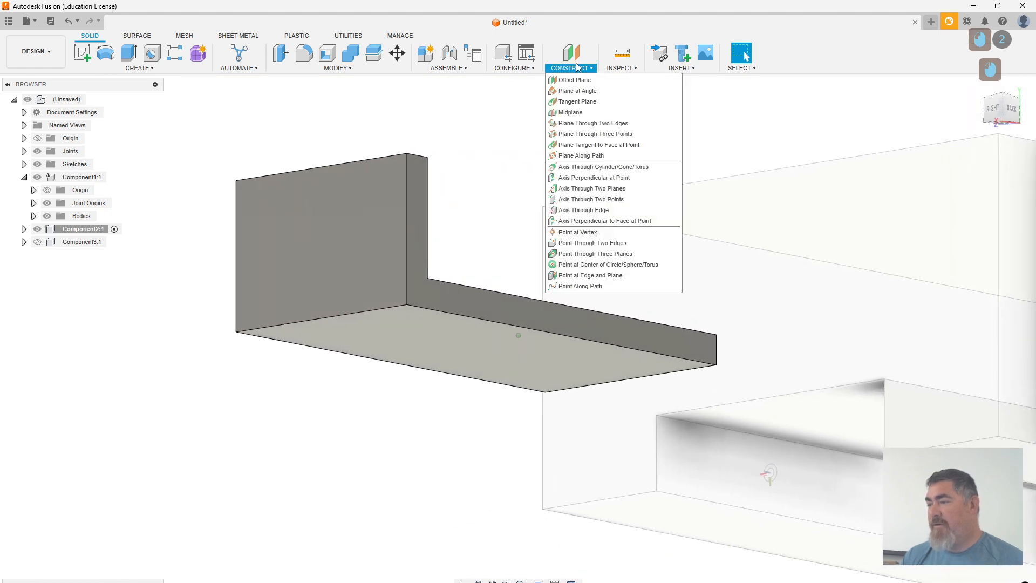
pyautogui.click(574, 111)
pyautogui.click(435, 291)
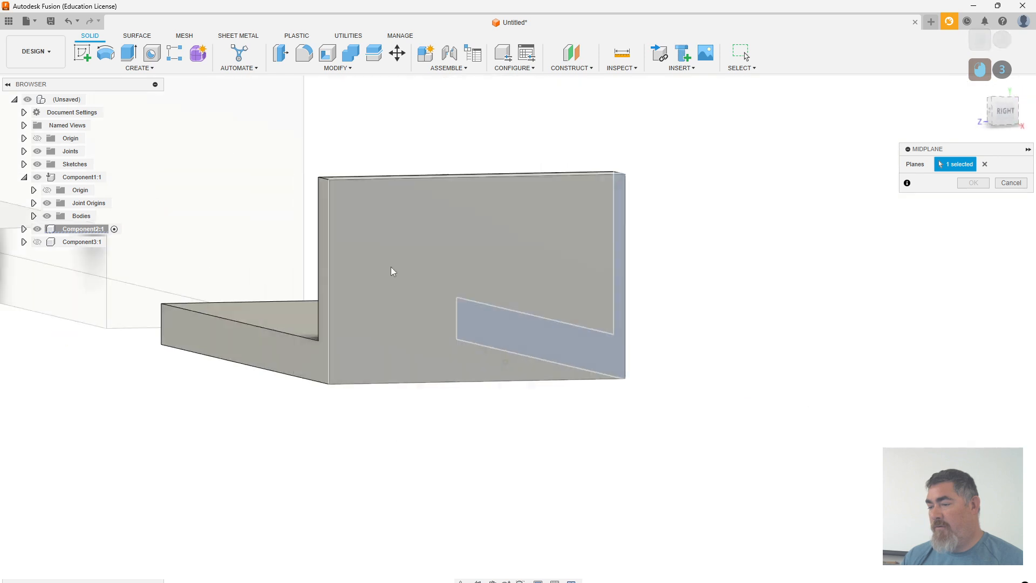
pyautogui.click(438, 400)
pyautogui.keyDown('shift'); pyautogui.moveTo(612, 416); pyautogui.dragTo(809, 324, button='middle'); pyautogui.keyUp('shift')
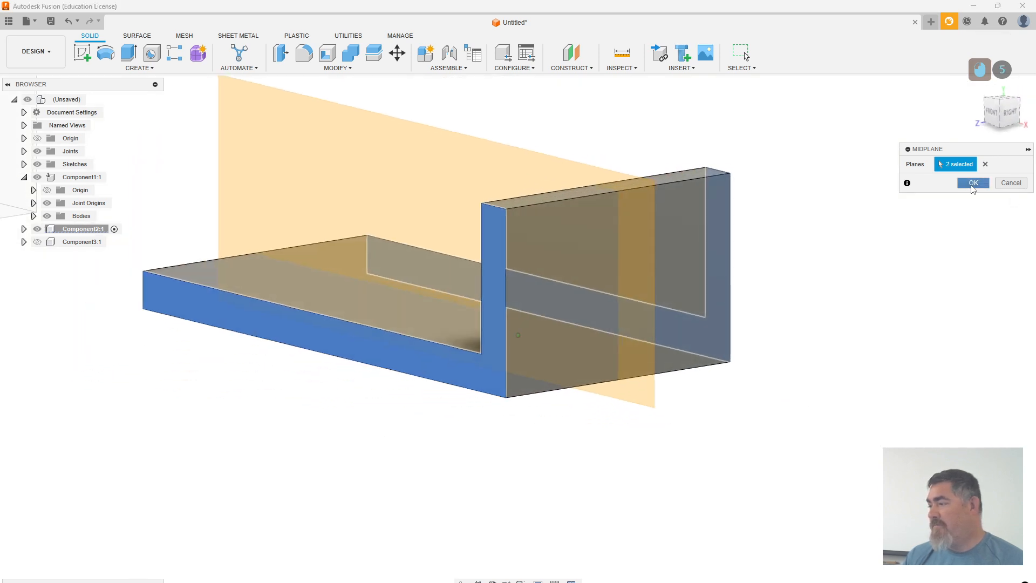
pyautogui.click(973, 182)
# - Construct a point through three planes inside Component2: the midplane, the upright wall's inner face and the bracket's bottom face
pyautogui.click(570, 68)
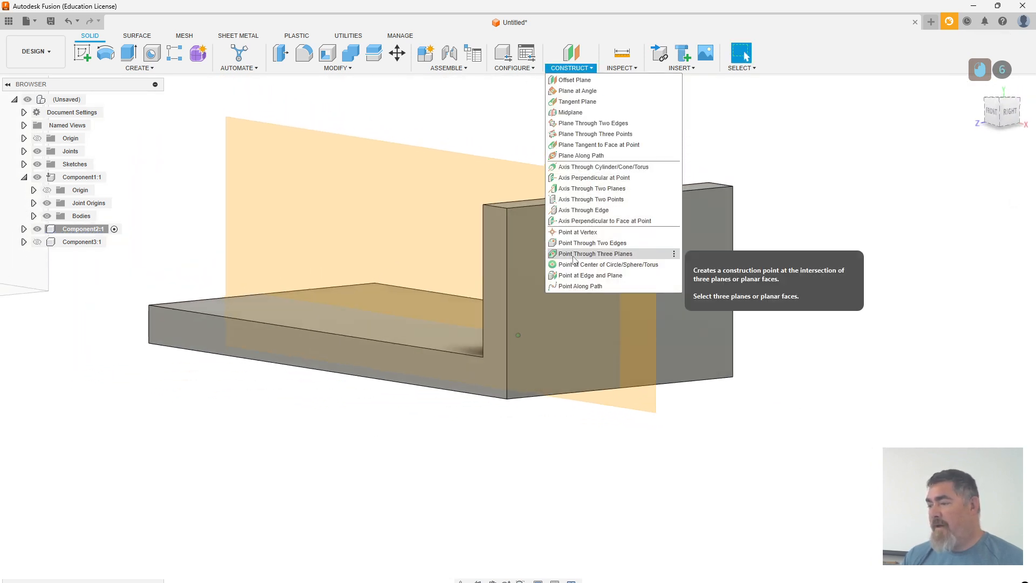
pyautogui.click(590, 260)
pyautogui.click(414, 202)
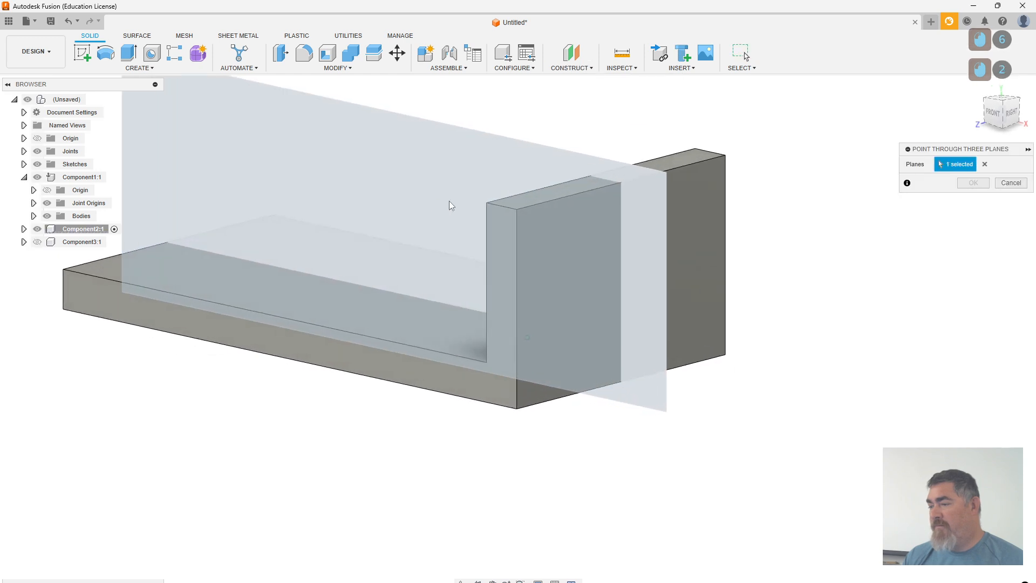
pyautogui.keyDown('shift'); pyautogui.moveTo(449, 201); pyautogui.dragTo(468, 396, button='middle'); pyautogui.keyUp('shift')
pyautogui.click(523, 320)
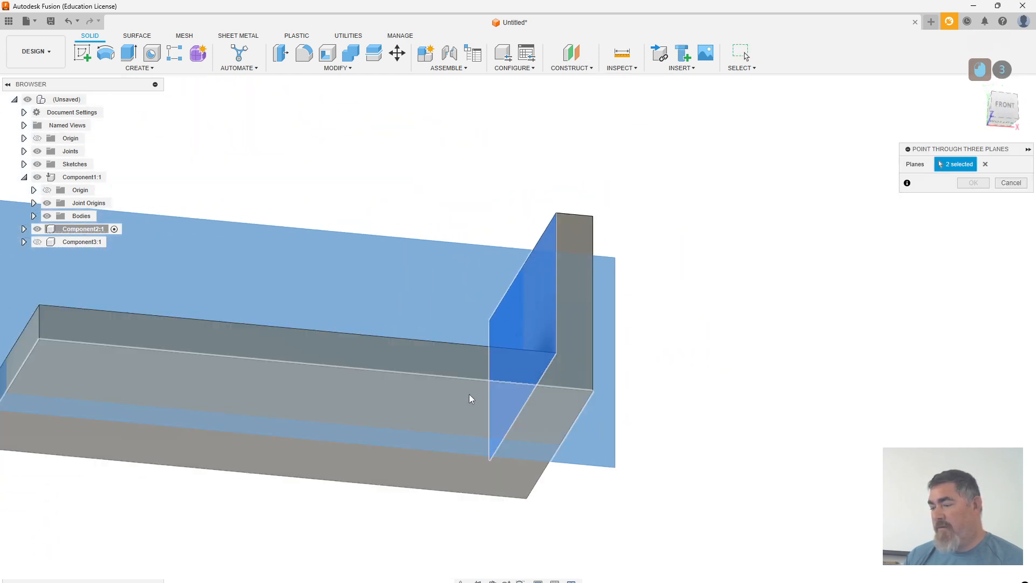
pyautogui.click(468, 396)
pyautogui.click(973, 184)
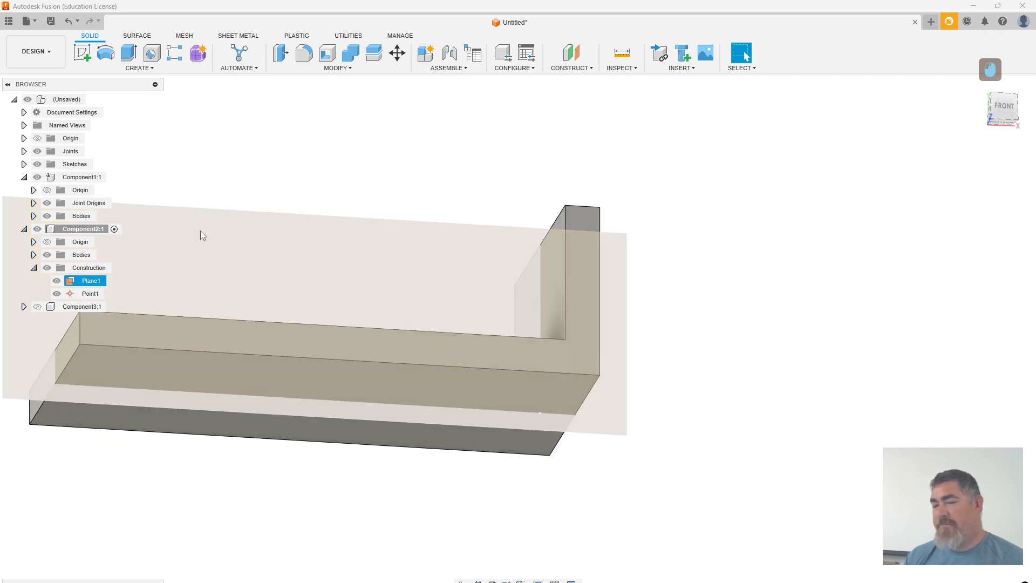
# - Create a joint origin in Component2 at its constructed point, reorienting its Z axis to the upright wall's outer face
pyautogui.click(495, 108)
pyautogui.click(448, 68)
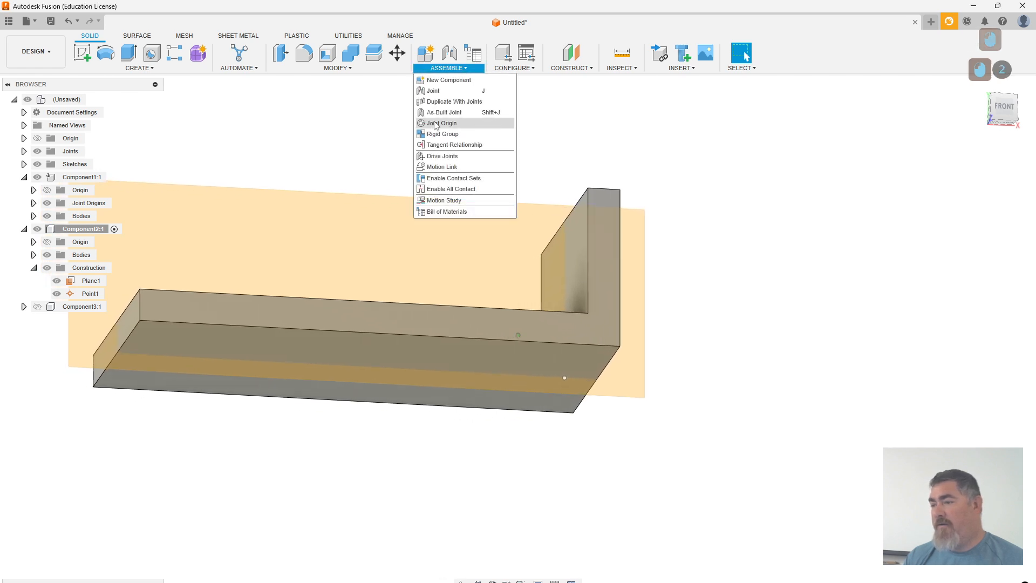
pyautogui.click(448, 152)
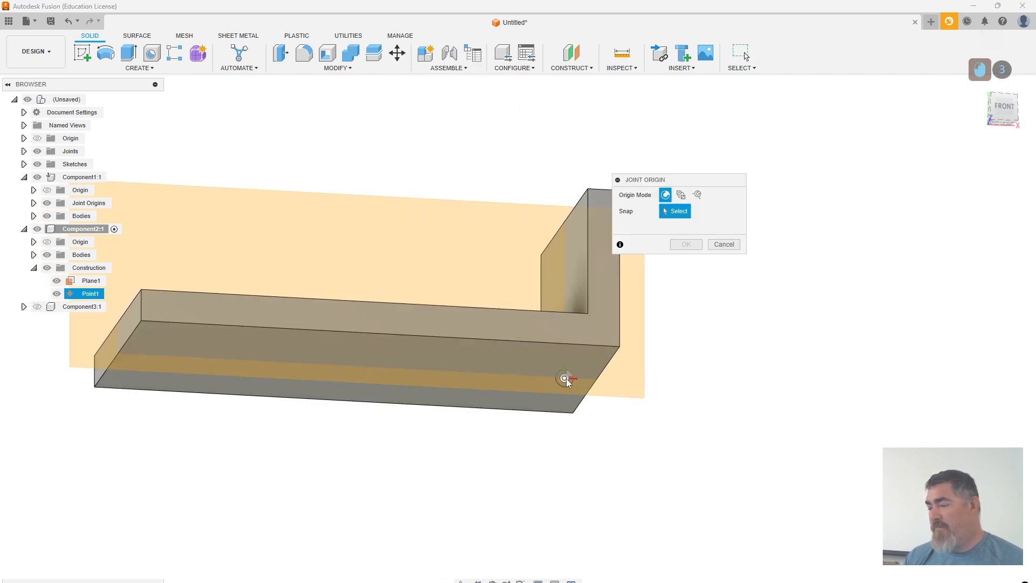
pyautogui.click(565, 378)
pyautogui.click(665, 325)
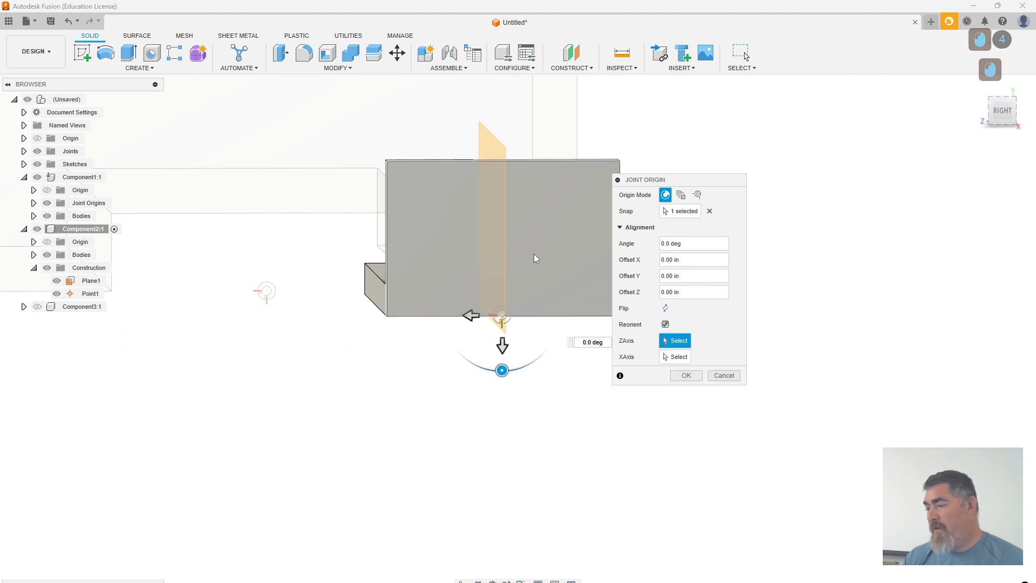
pyautogui.click(536, 254)
pyautogui.click(685, 374)
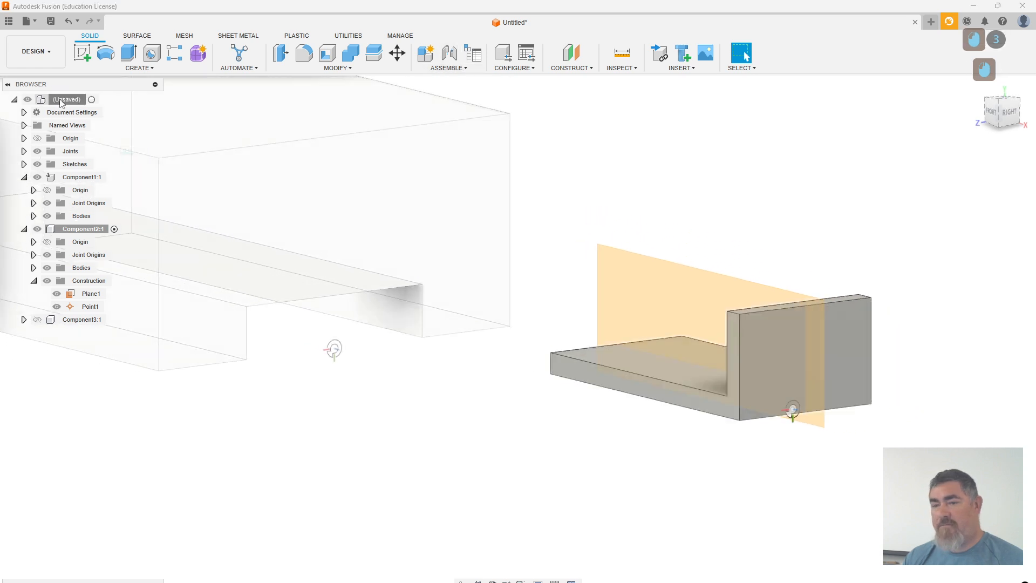
# - Activate the top-level assembly and join the bracket's joint origin to the joint origin in the block's slot, with zero offsets
pyautogui.click(92, 99)
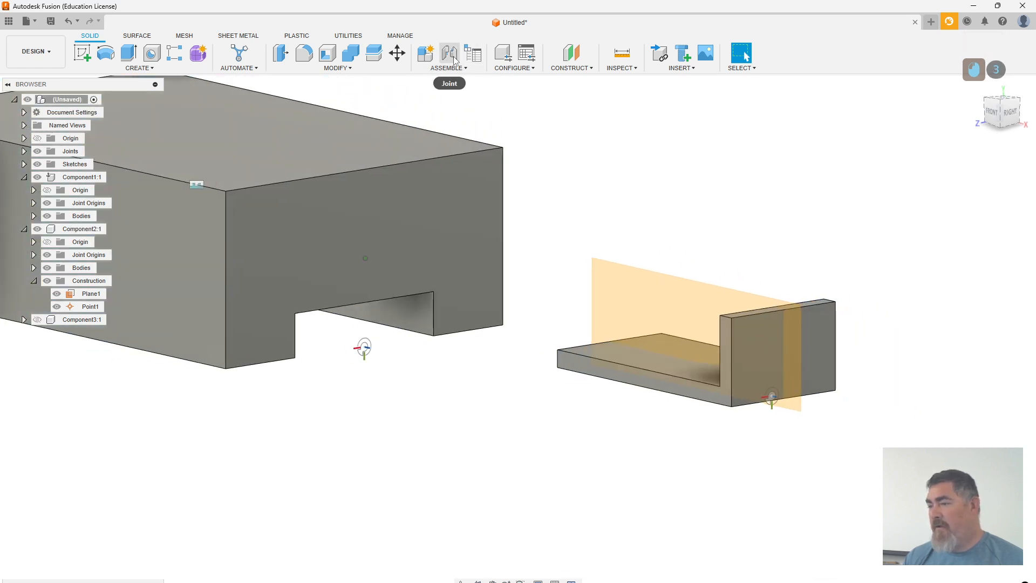
pyautogui.click(451, 54)
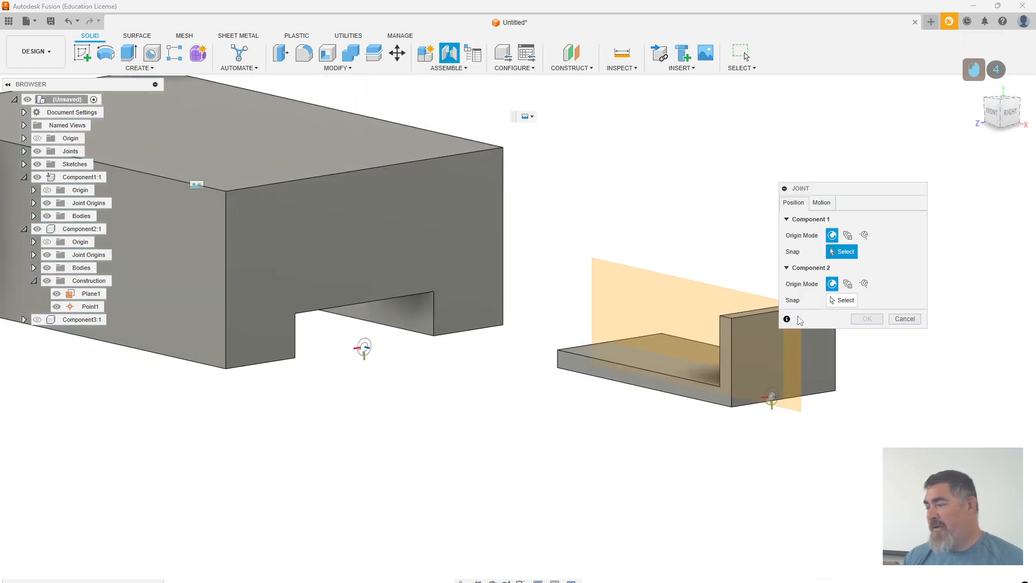
pyautogui.click(771, 401)
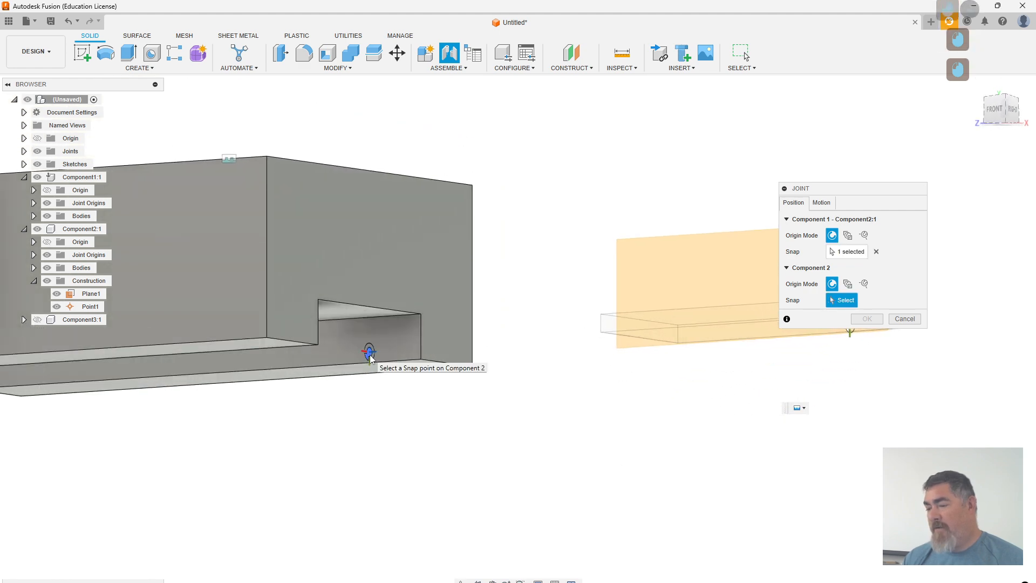
pyautogui.click(365, 353)
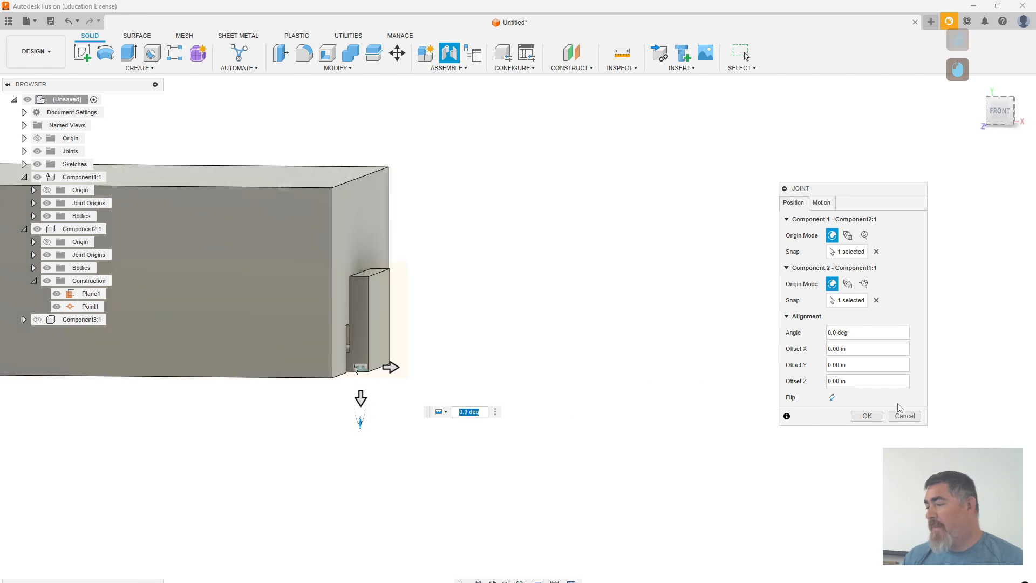
pyautogui.click(866, 416)
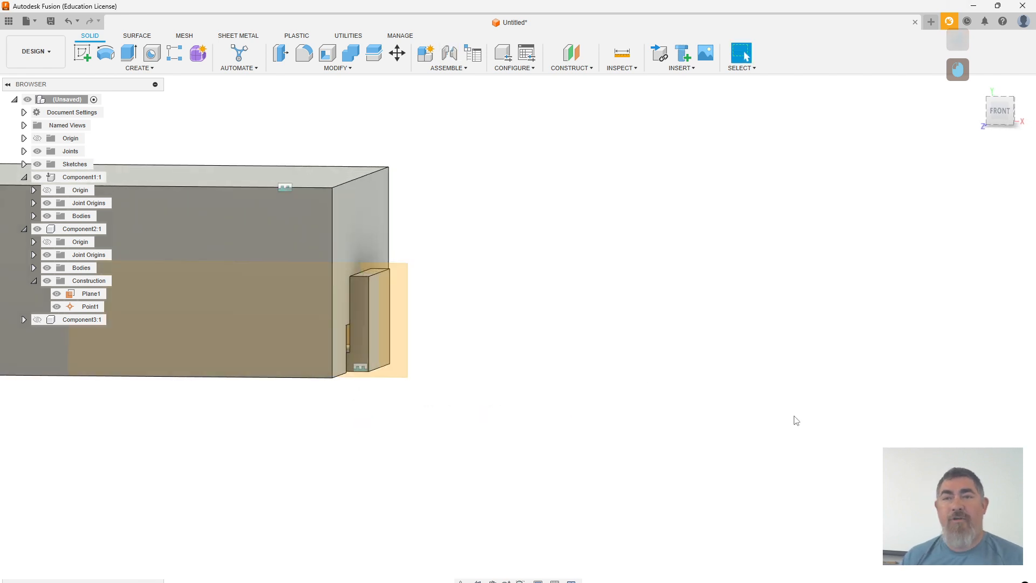